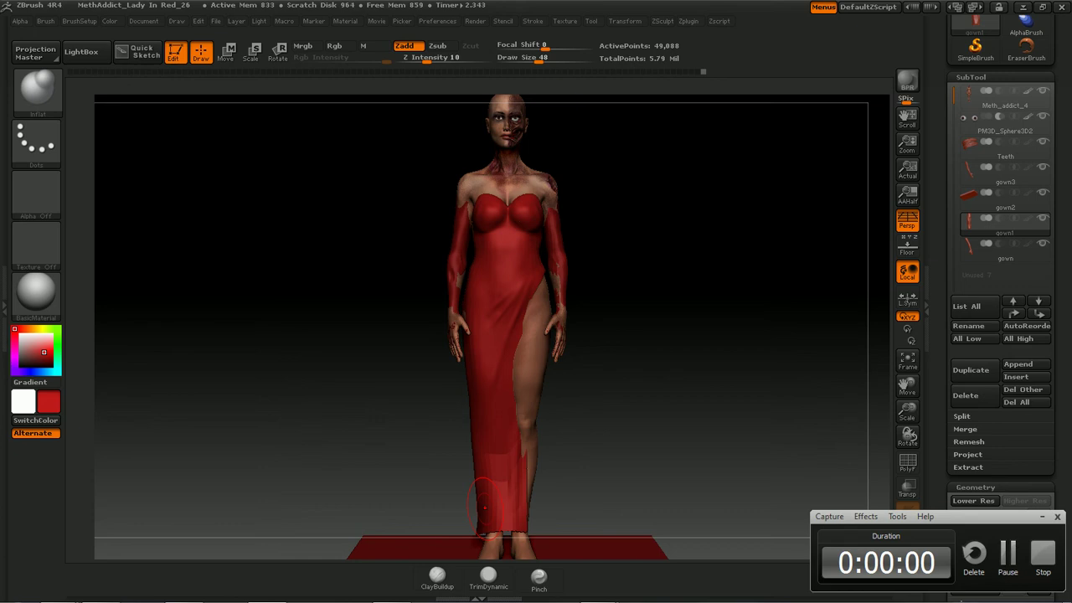
Open the red high-slit gown reference photo and zoom the model to its upper body
key("super")
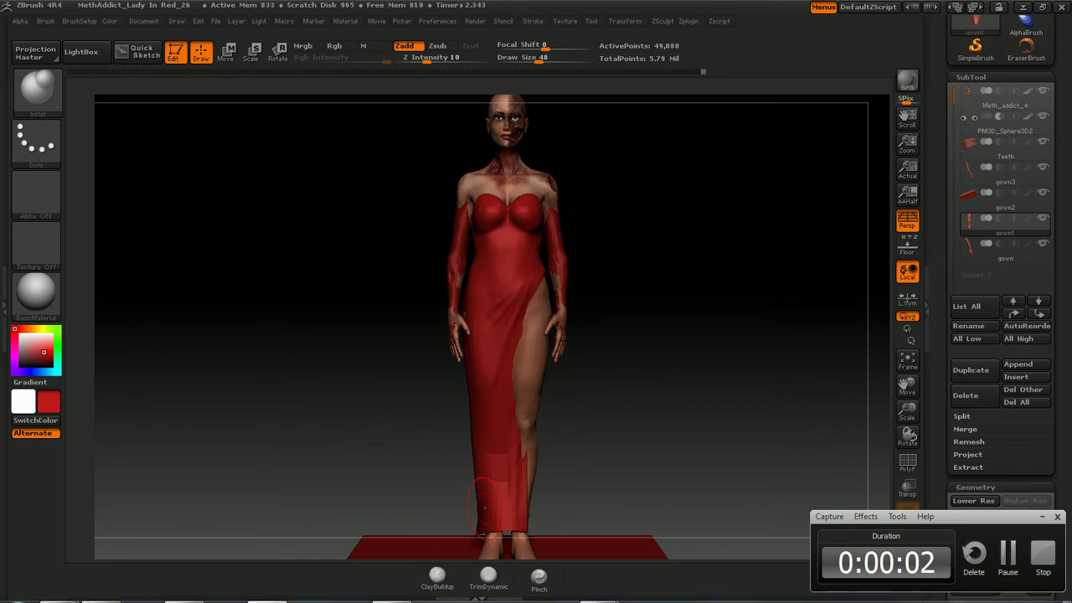
key("Escape")
left_click(634, 523)
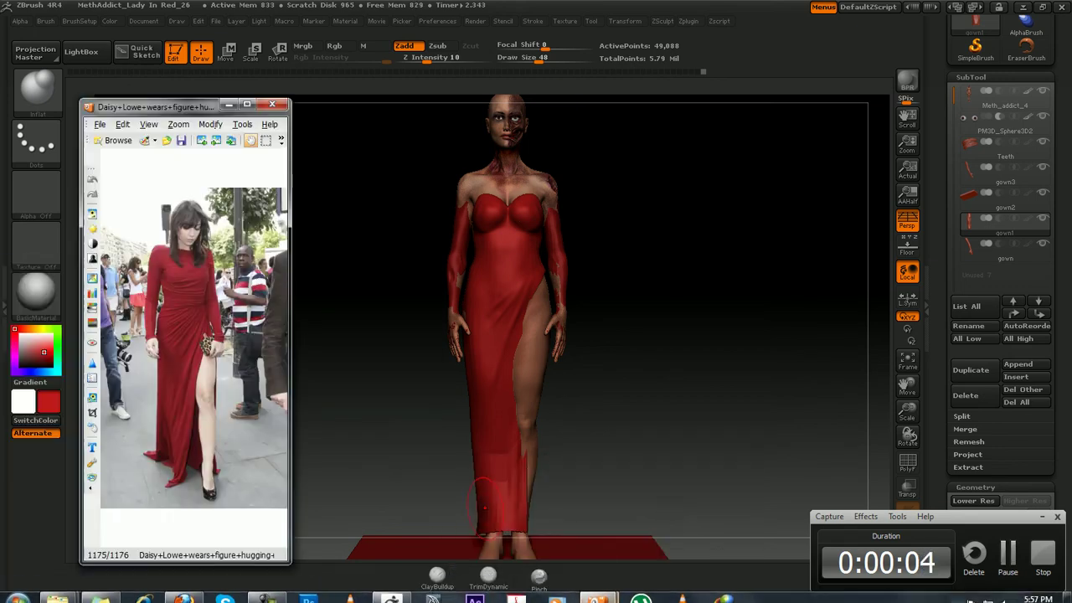
mouse_move(651, 425)
left_mouse_down()
mouse_move(682, 378)
mouse_move(681, 301)
left_mouse_up()
left_click_drag(737, 168, 737, 327, "alt")
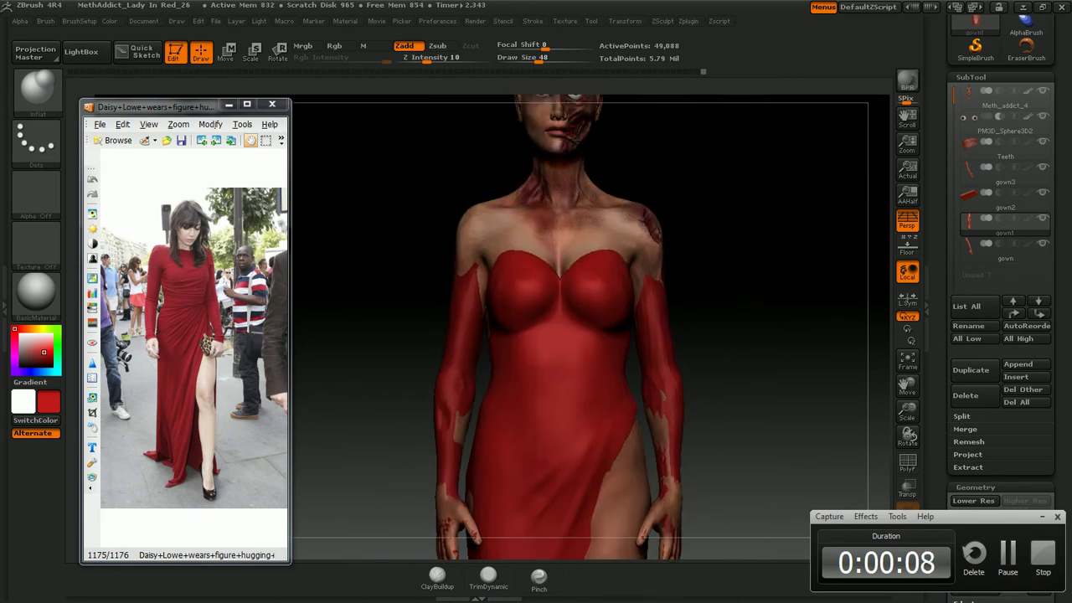
left_click_drag(650, 185, 641, 223, "alt")
Smooth-blend the red paint on the dress chest to remove the pale patches
key("shift")
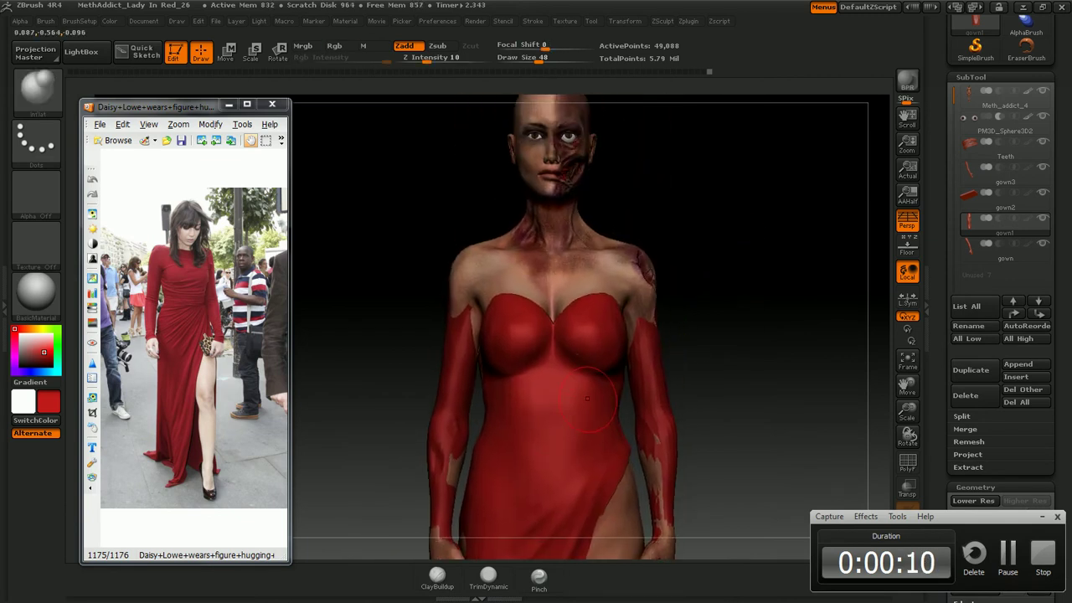
mouse_move(608, 369)
left_mouse_down("shift")
mouse_move(600, 329)
mouse_move(607, 360)
left_mouse_up("shift")
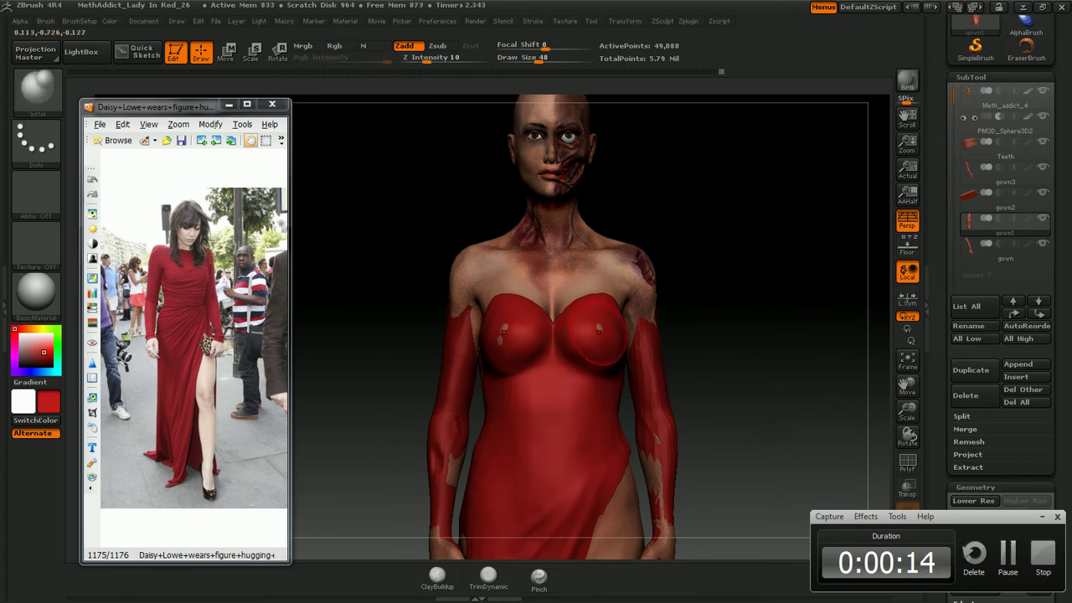
left_click_drag(503, 335, 494, 368, "shift")
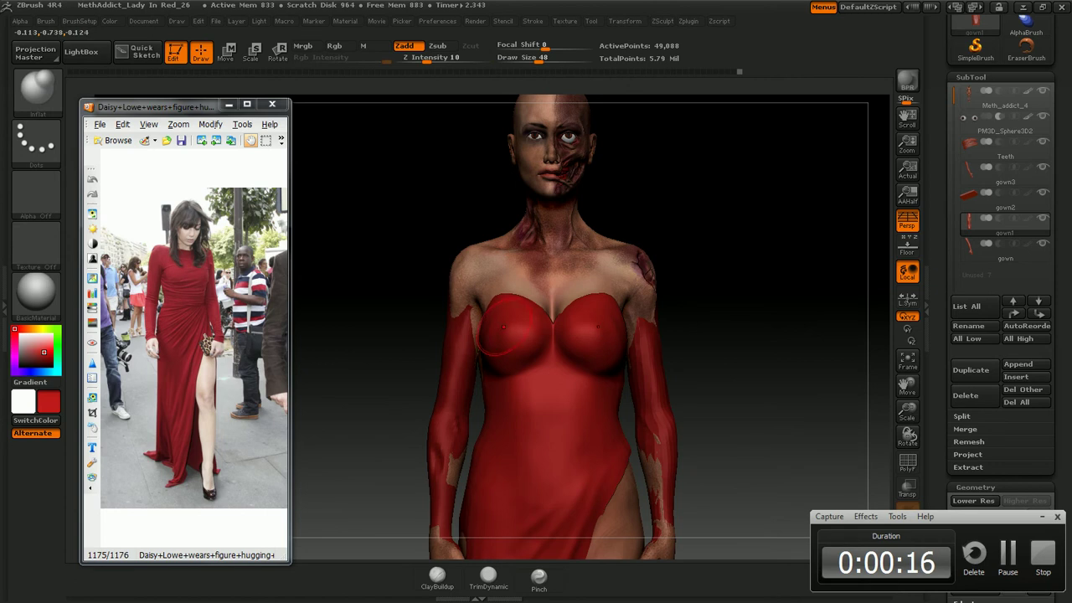
mouse_move(773, 363)
left_mouse_down("alt")
mouse_move(773, 251)
mouse_move(725, 306)
left_mouse_up("alt")
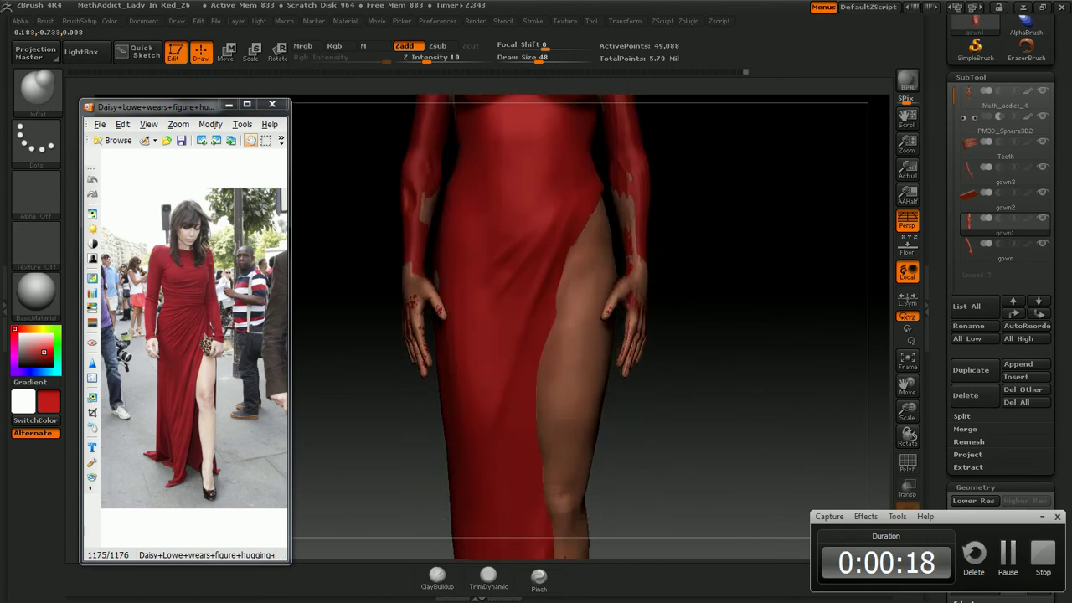
Return to the Standard brush and shrink its draw size to 12
key("b")
key("s")
left_click(722, 308)
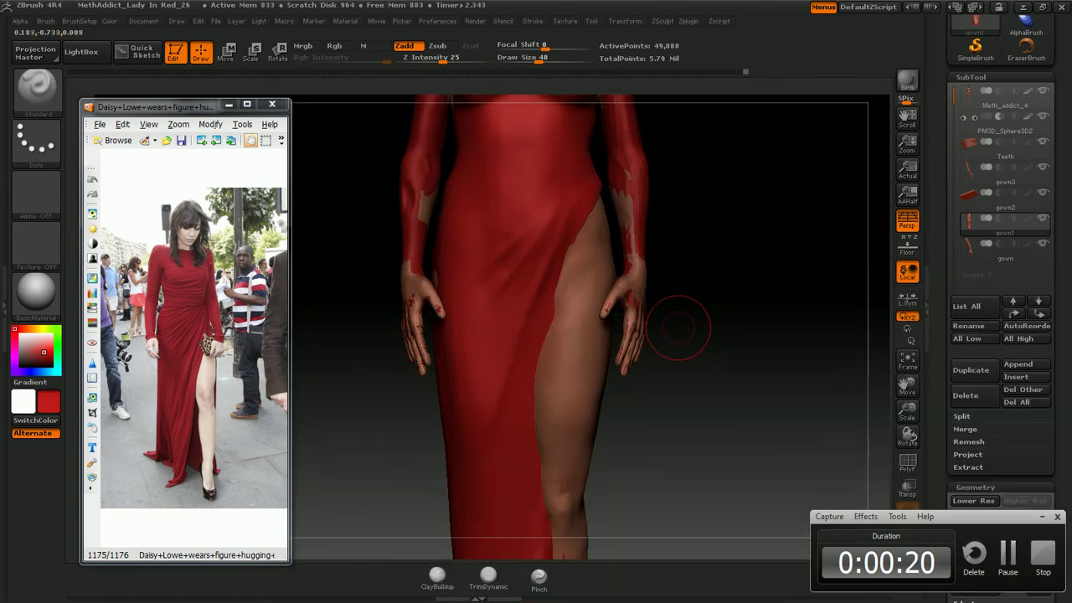
key("ctrl")
key("space")
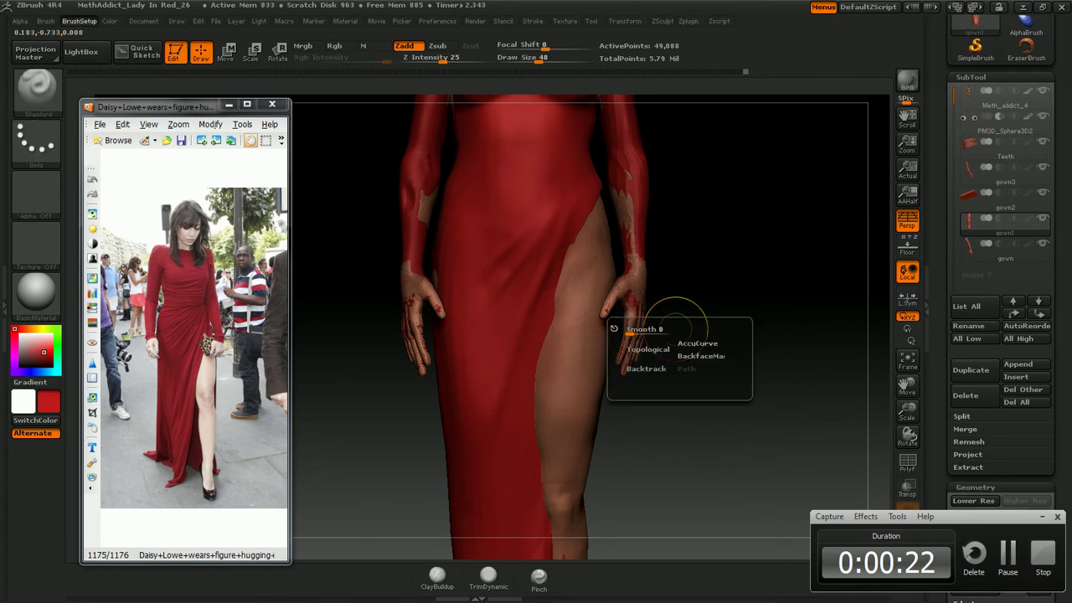
key("bracketleft")
key("bracketleft")
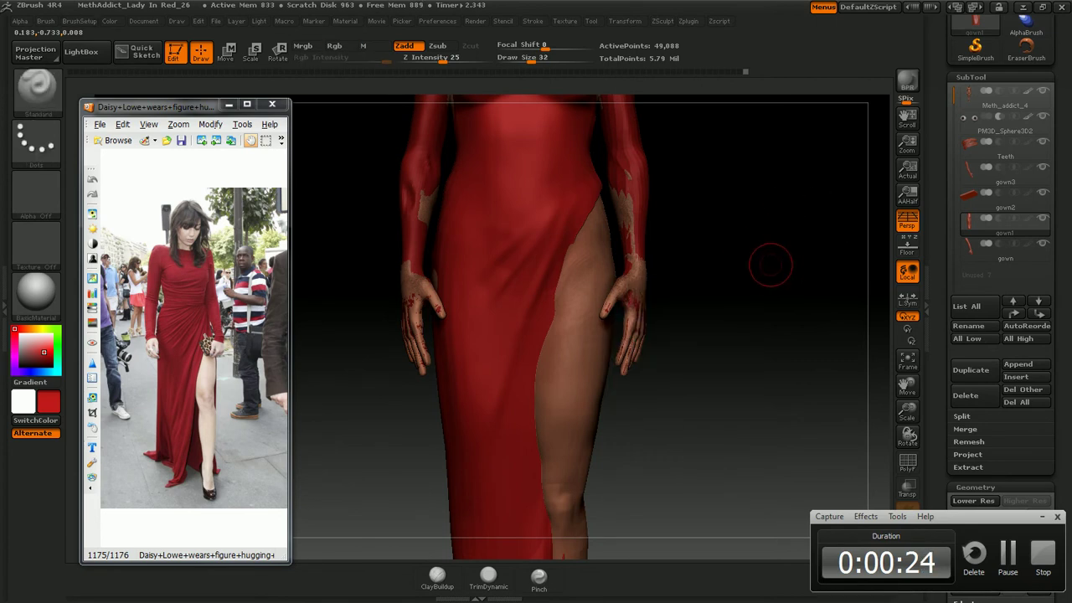
key("bracketleft")
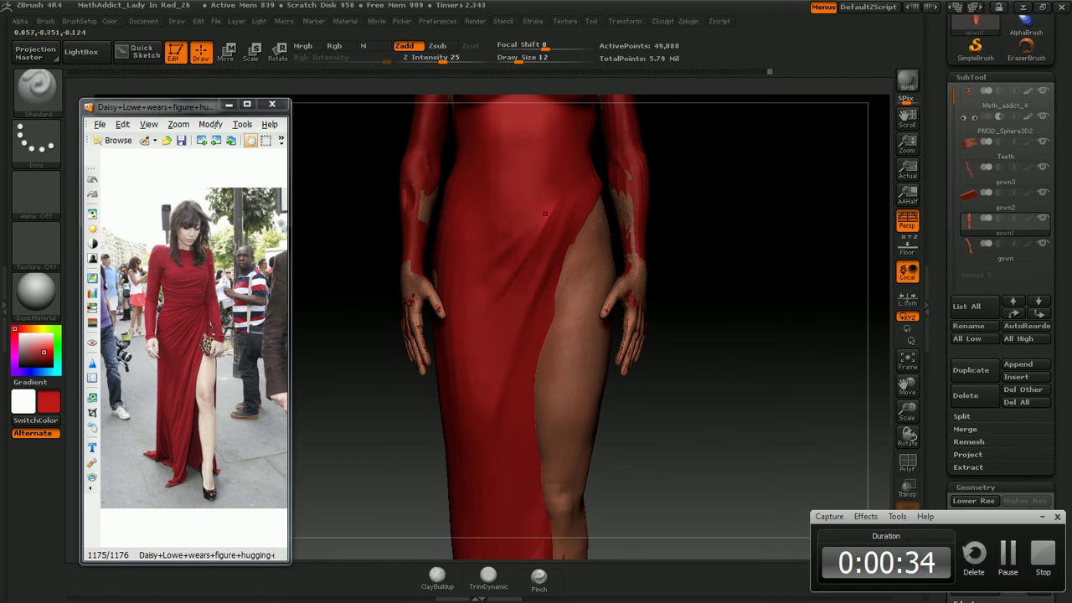
Show more of the chest and bring up the brush's Stroke smoothing settings
left_click_drag(534, 242, 586, 249, "alt")
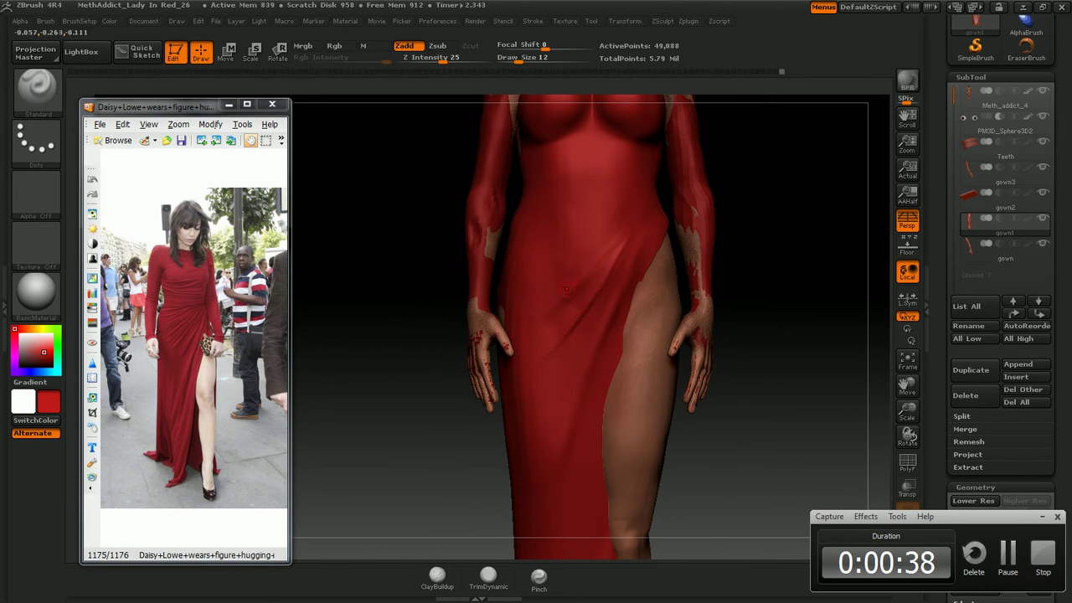
key("shift")
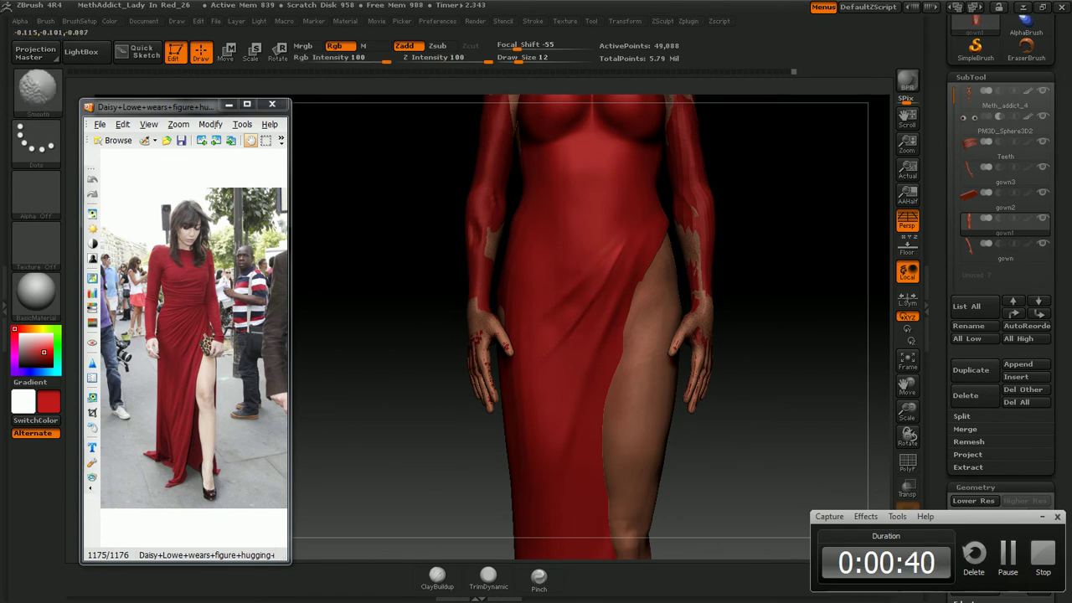
key("space")
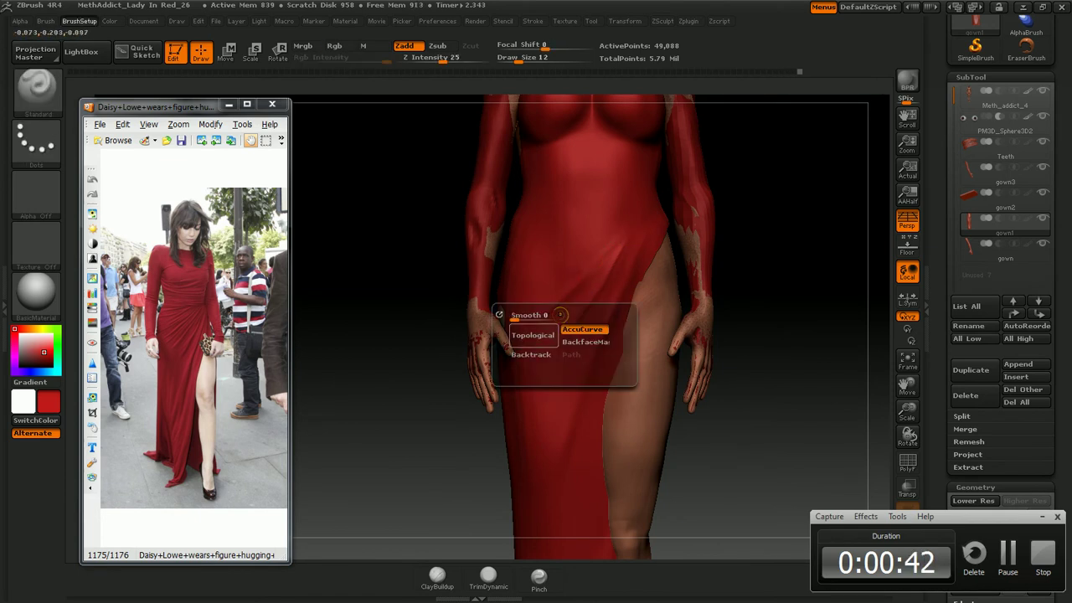
Set Stroke Smooth to 2 and sculpt diagonal folds on the front skirt at draw size 24–28
left_click(513, 314)
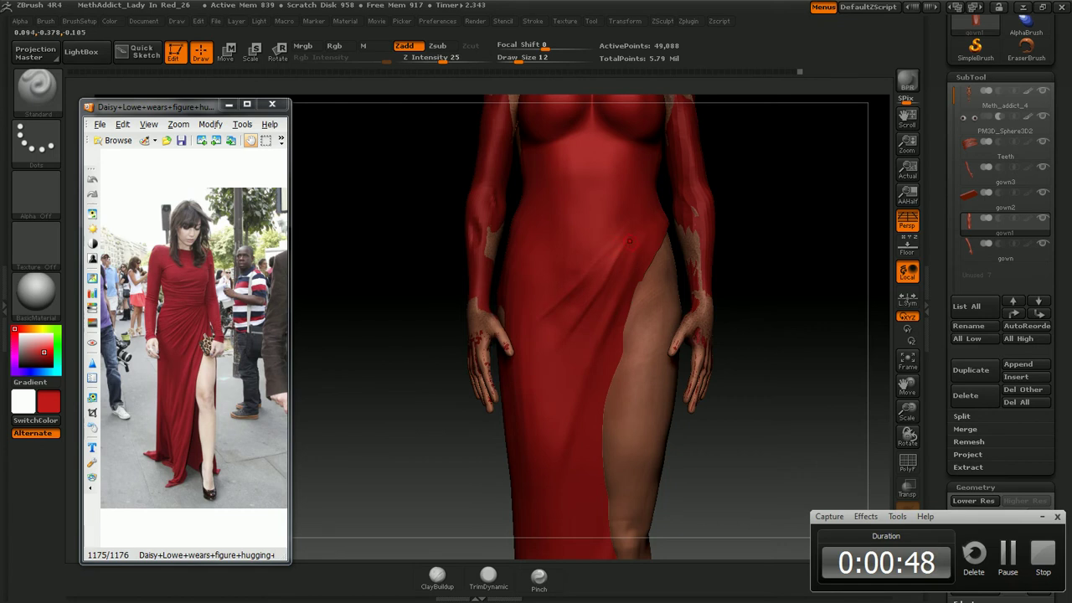
key("bracketright")
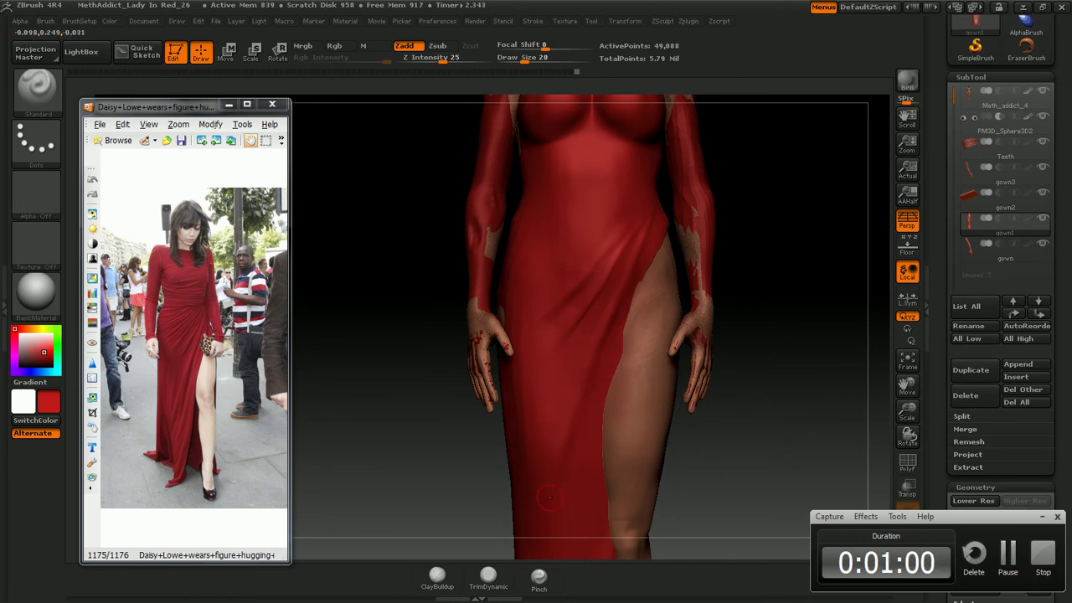
left_click_drag(542, 493, 611, 271, "alt")
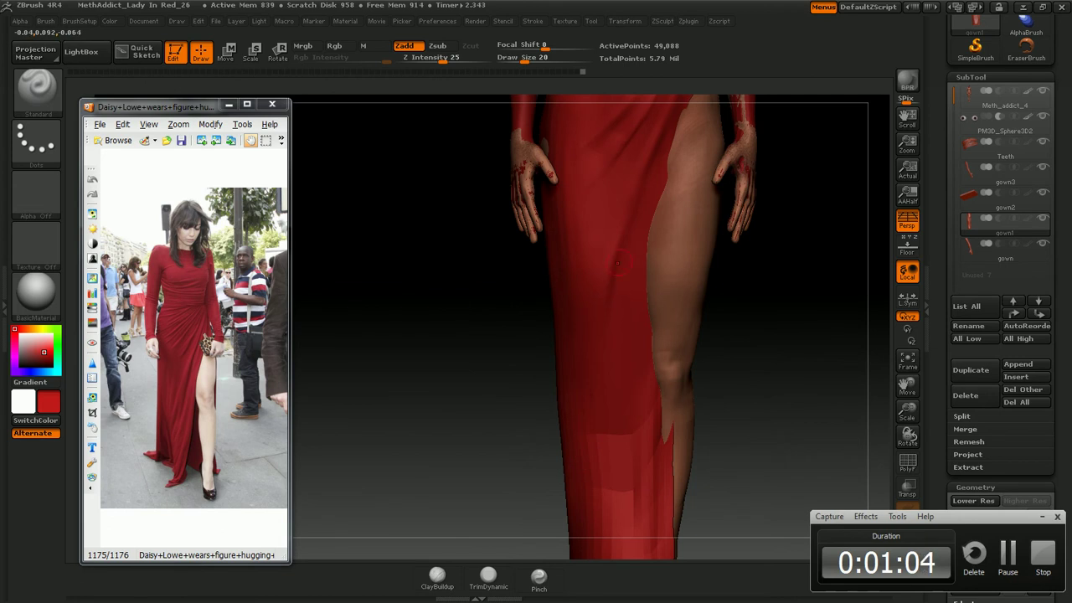
mouse_move(809, 122)
left_mouse_down("alt")
mouse_move(772, 161)
mouse_move(778, 137)
mouse_move(649, 167)
left_mouse_up("alt")
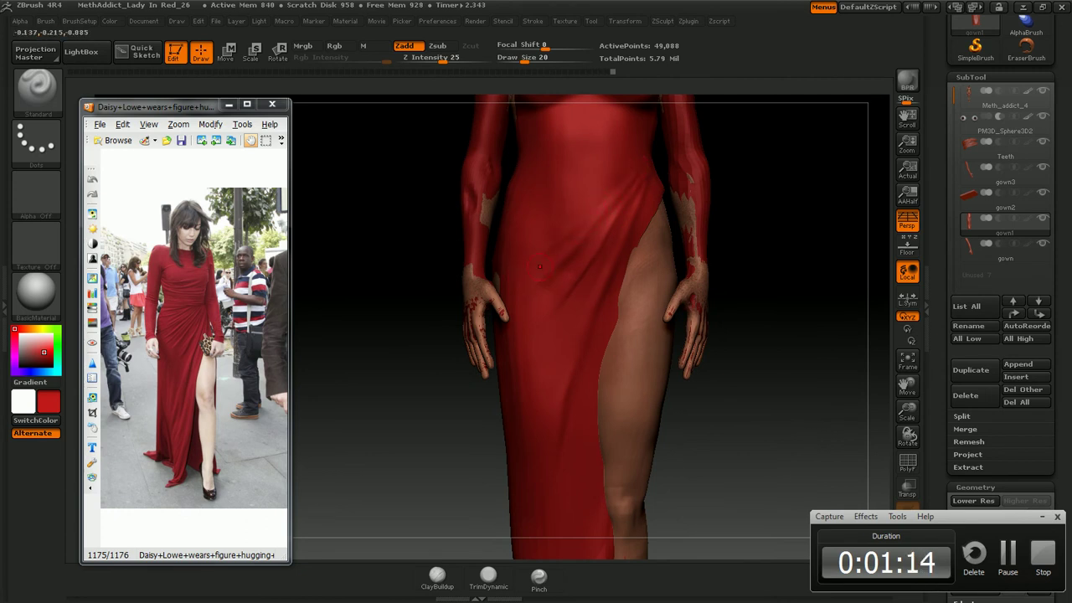
right_click_drag(601, 235, 609, 259, "alt")
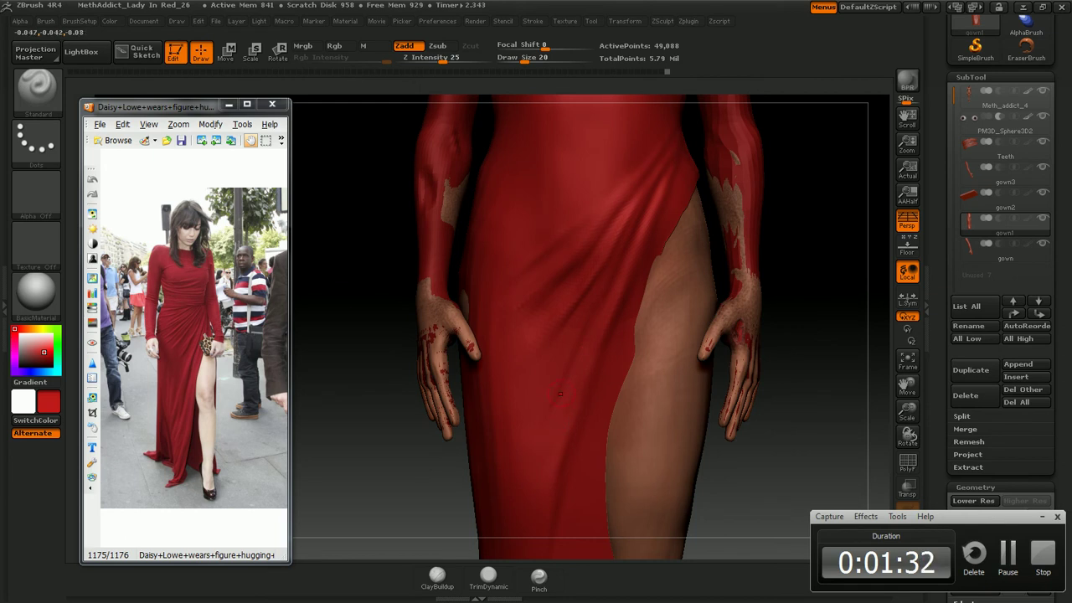
key("bracketright")
Switch to the Dam_Standard crease brush from the brush library
key("b")
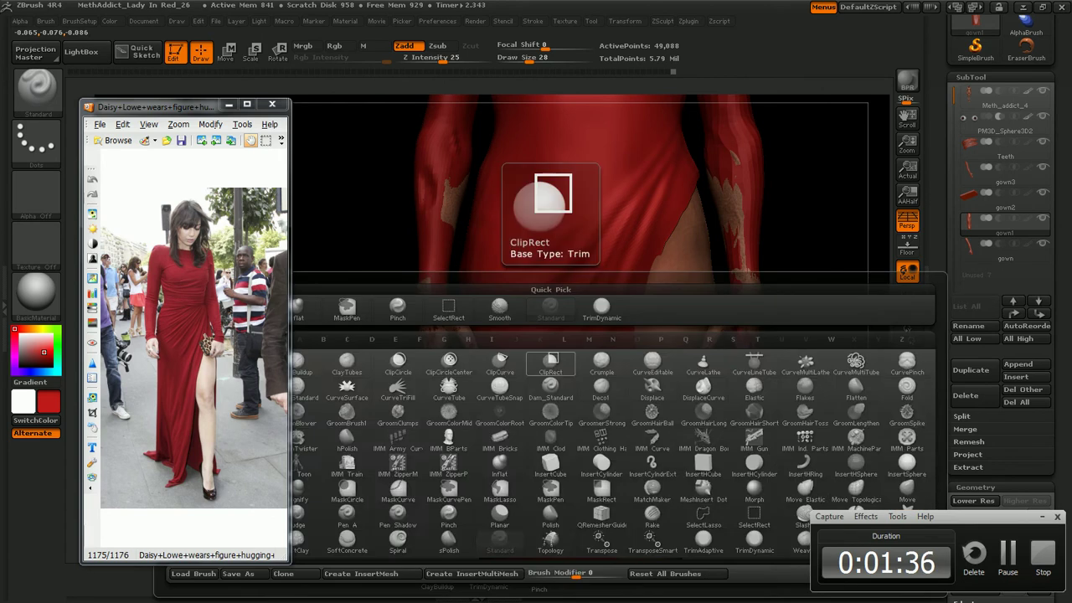
key("s")
key("l")
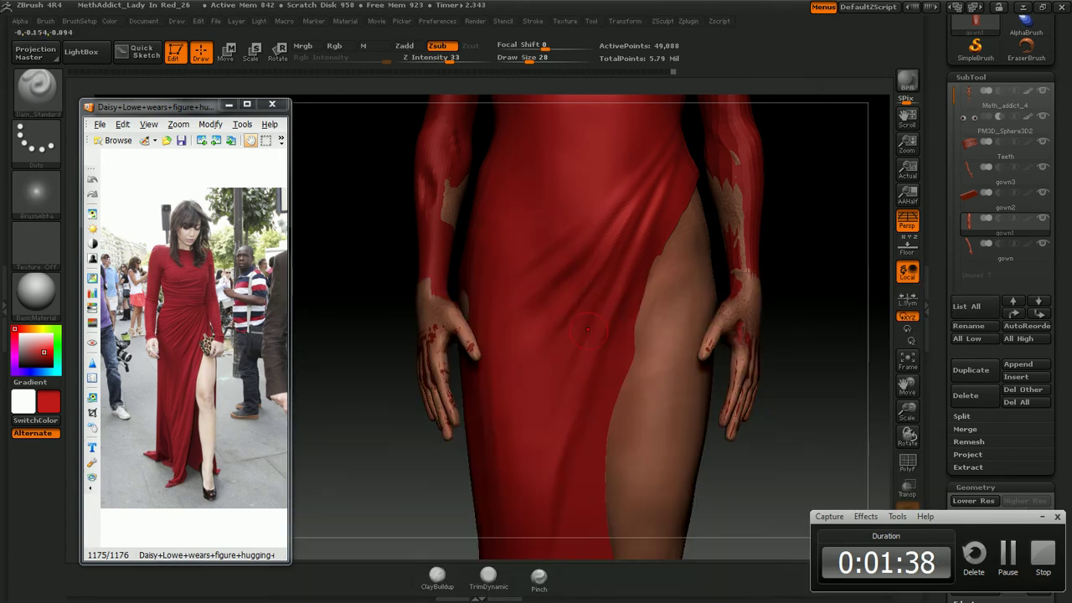
Soften the cloth folds at the hips and thigh slit with Shift-smoothing
key("shift")
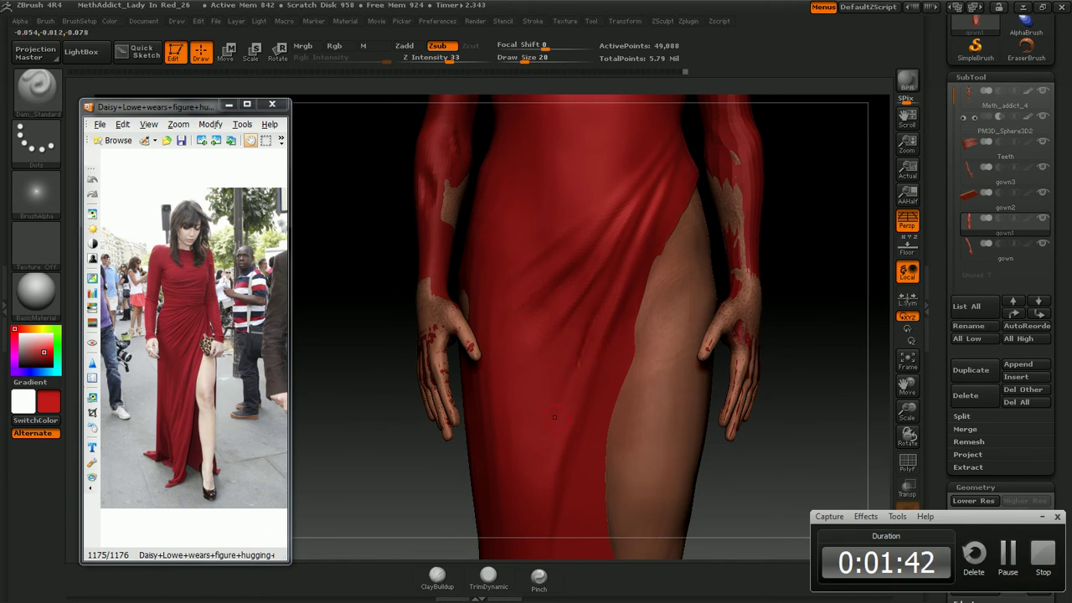
key("shift")
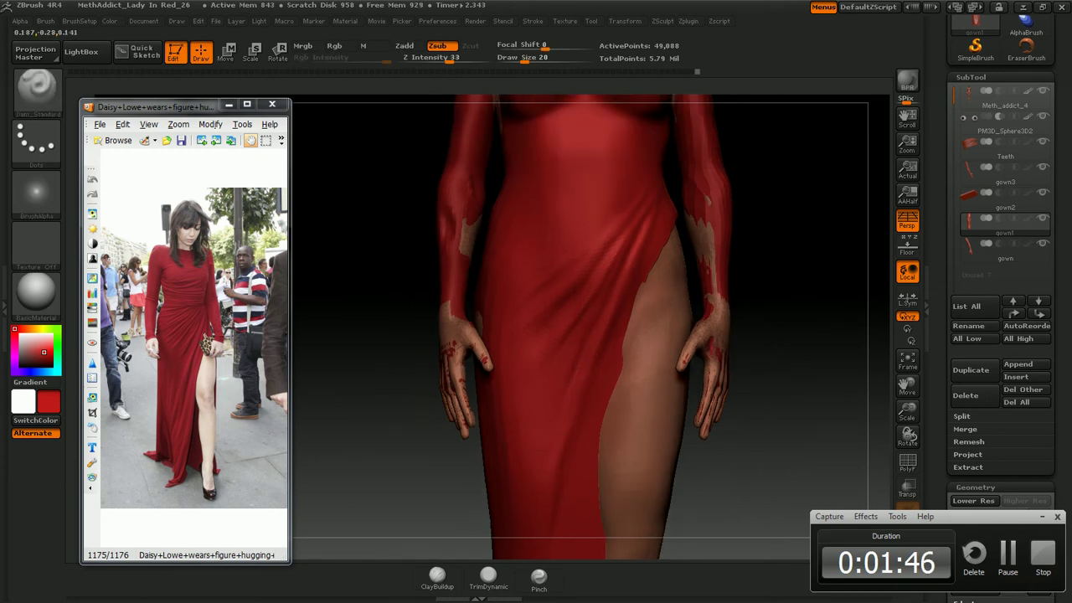
left_click_drag(754, 126, 766, 227, "alt")
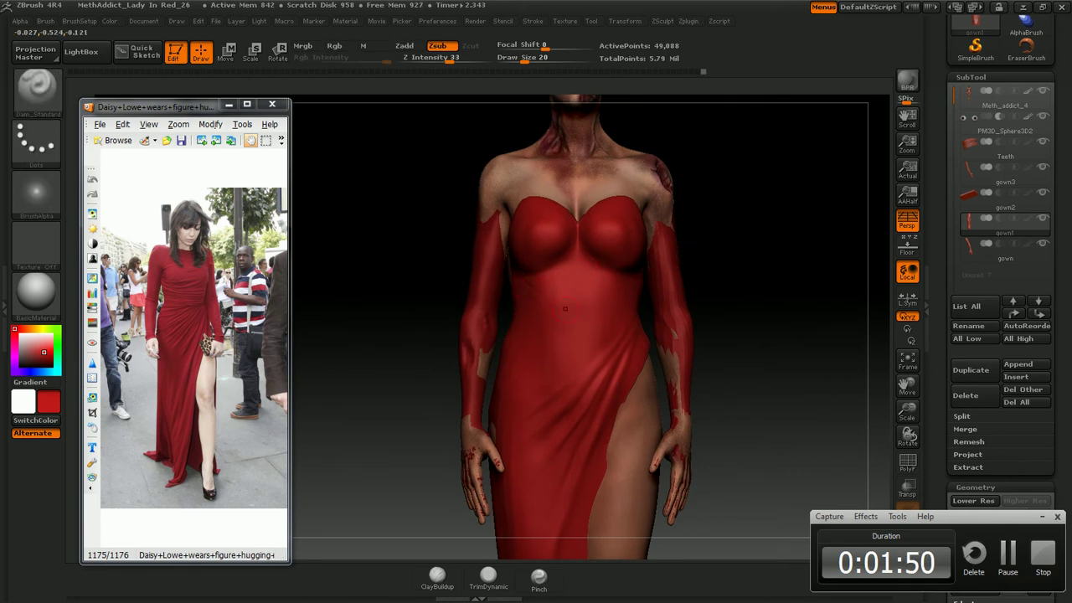
Set Focal Shift to -46 and smooth the gown around the waist
key("shift")
key("shift")
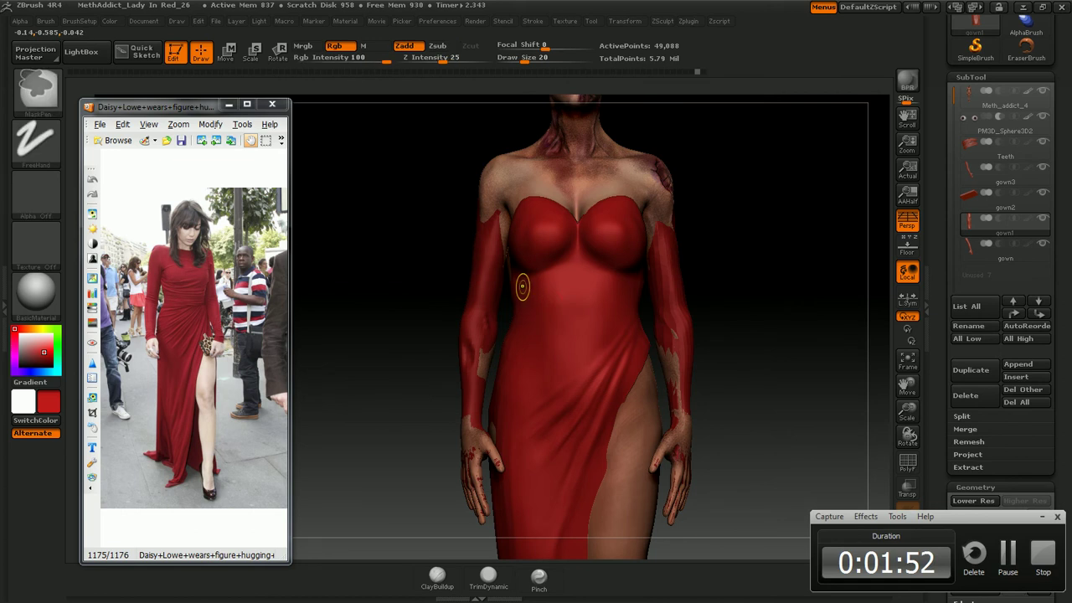
key("o")
left_click_drag(556, 291, 533, 291)
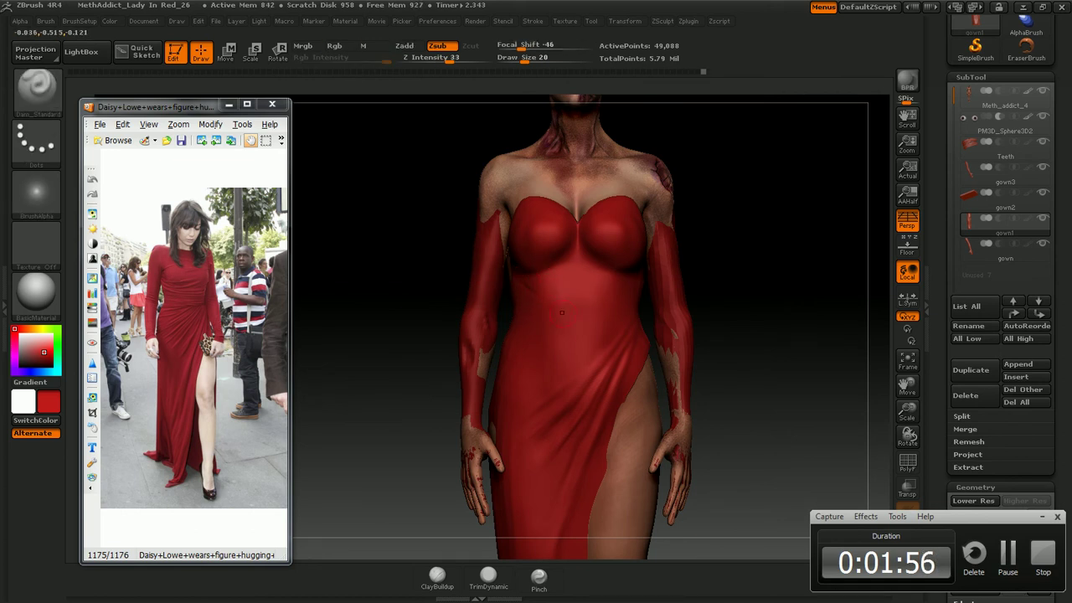
key("shift")
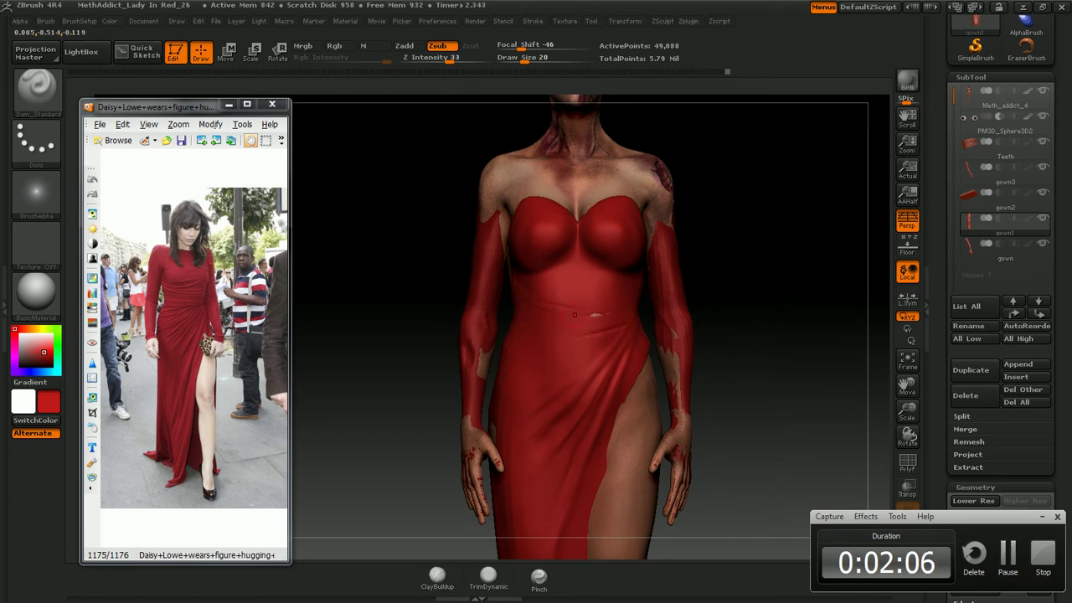
key("shift")
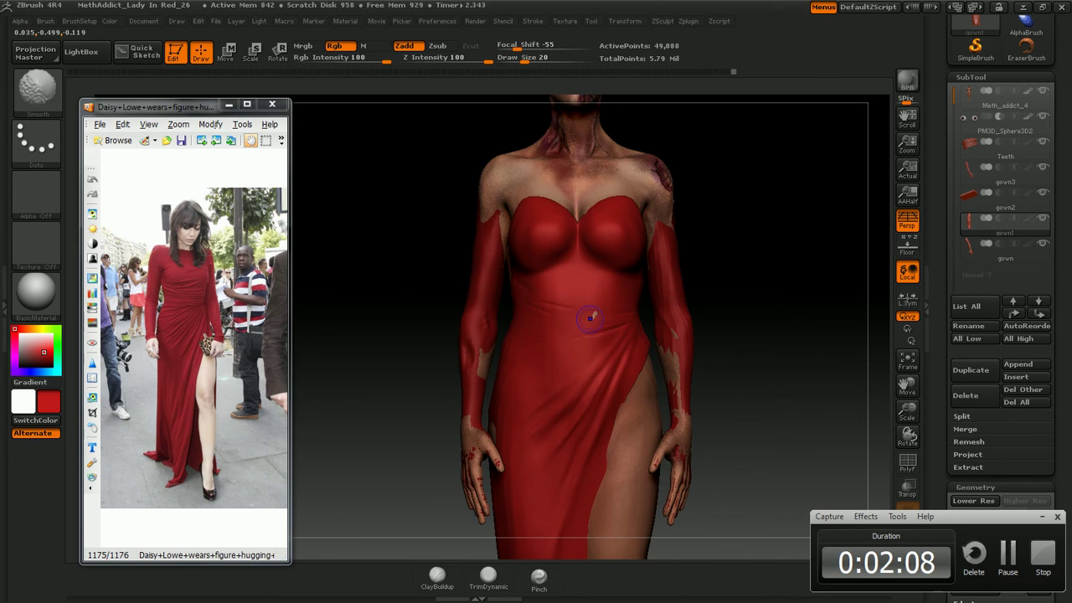
Gently inflate and smooth the waist with the Inflat brush, then view the figure in three-quarter profile
key("b")
key("i")
key("n")
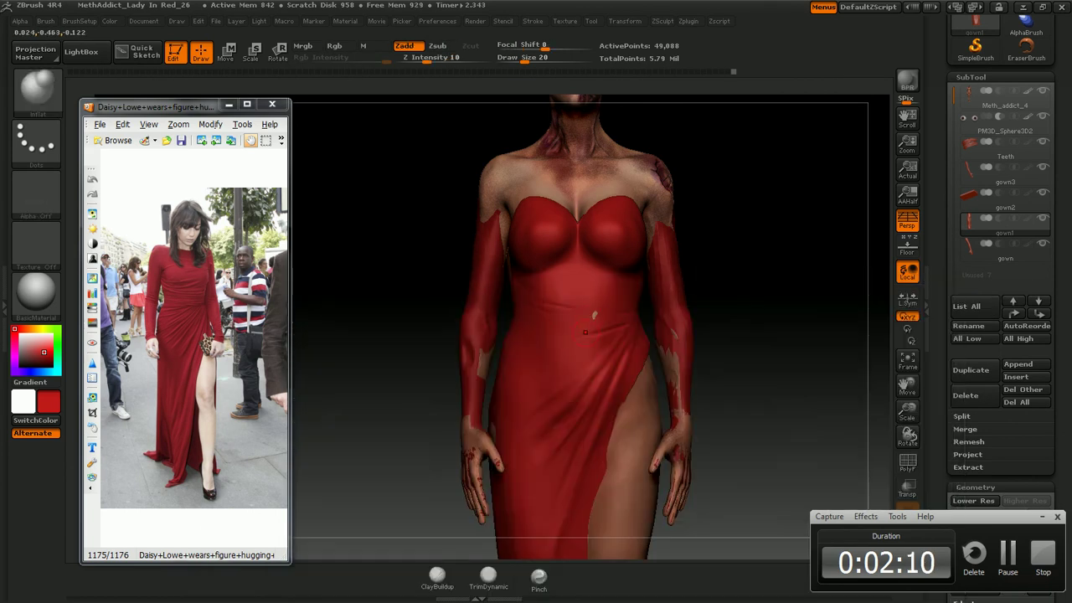
key("shift")
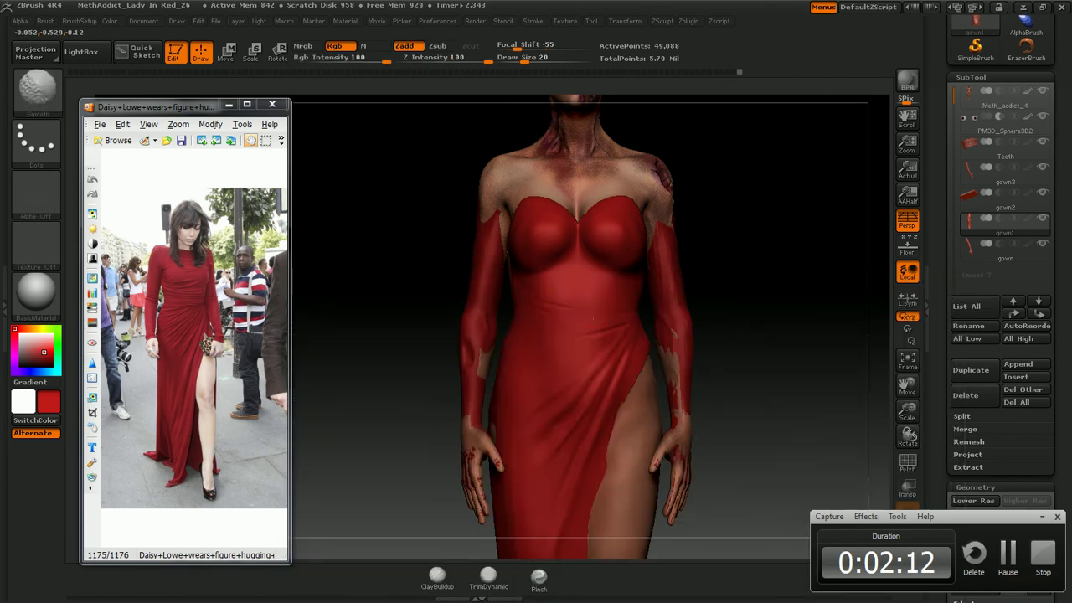
mouse_move(843, 329)
left_mouse_down("alt")
mouse_move(774, 304)
mouse_move(772, 327)
left_mouse_up("alt")
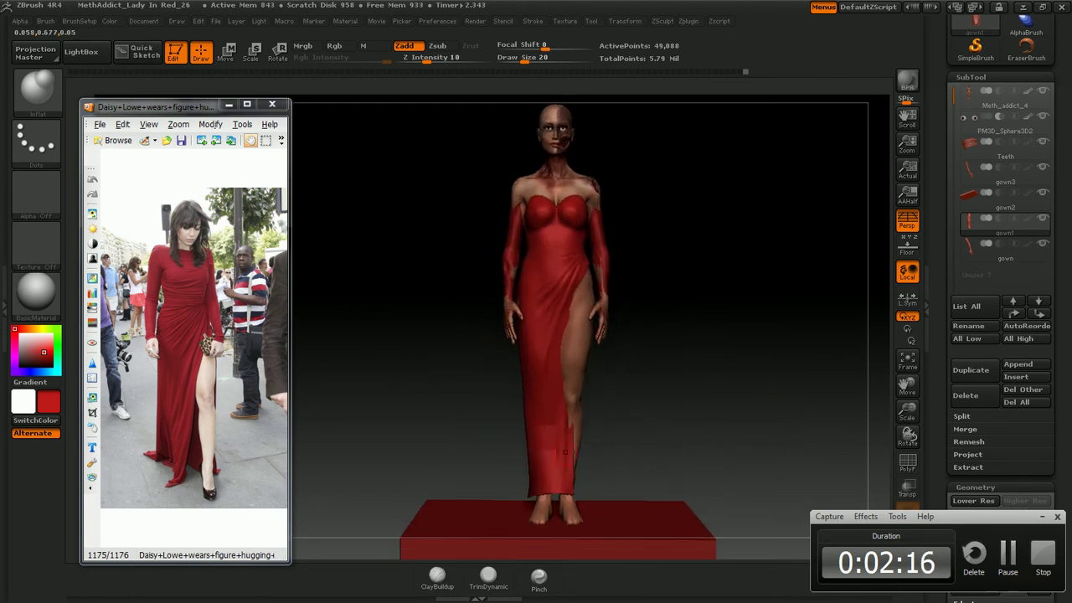
key("shift")
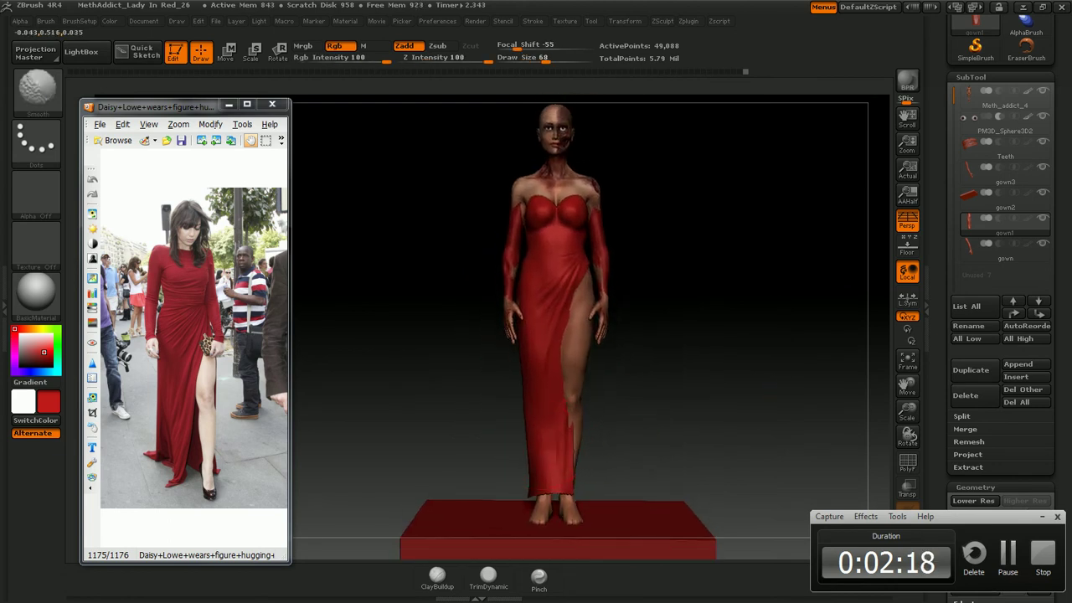
left_click_drag(470, 368, 720, 369)
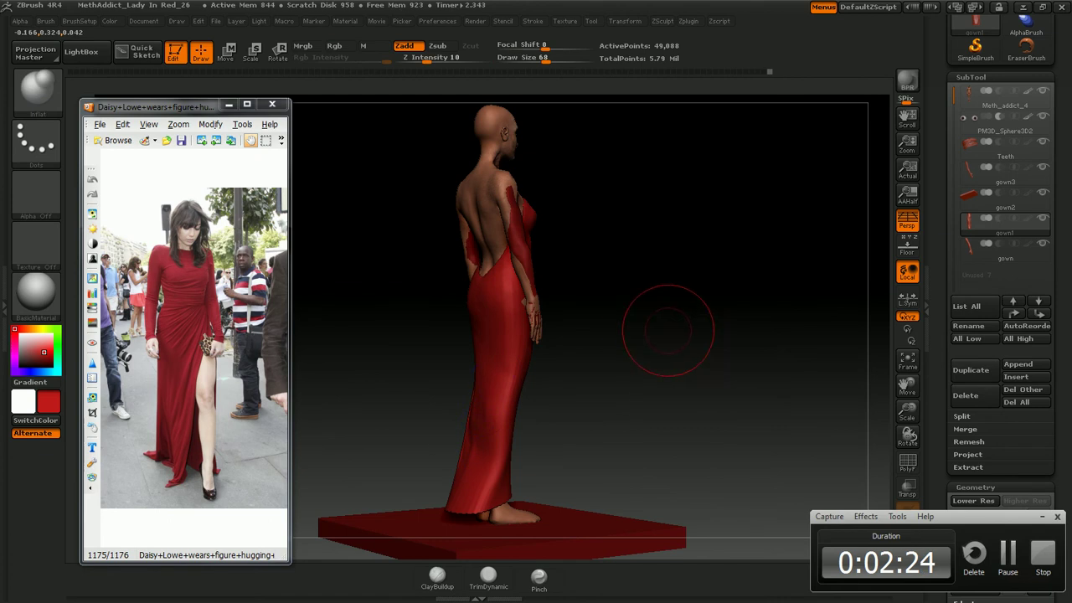
Return to the front view and sculpt lower-gown folds with the Standard brush at draw size 18
left_click_drag(665, 318, 544, 323)
left_click_drag(663, 342, 536, 344)
left_click_drag(658, 347, 690, 321, "alt")
key("b")
key("s")
key("t")
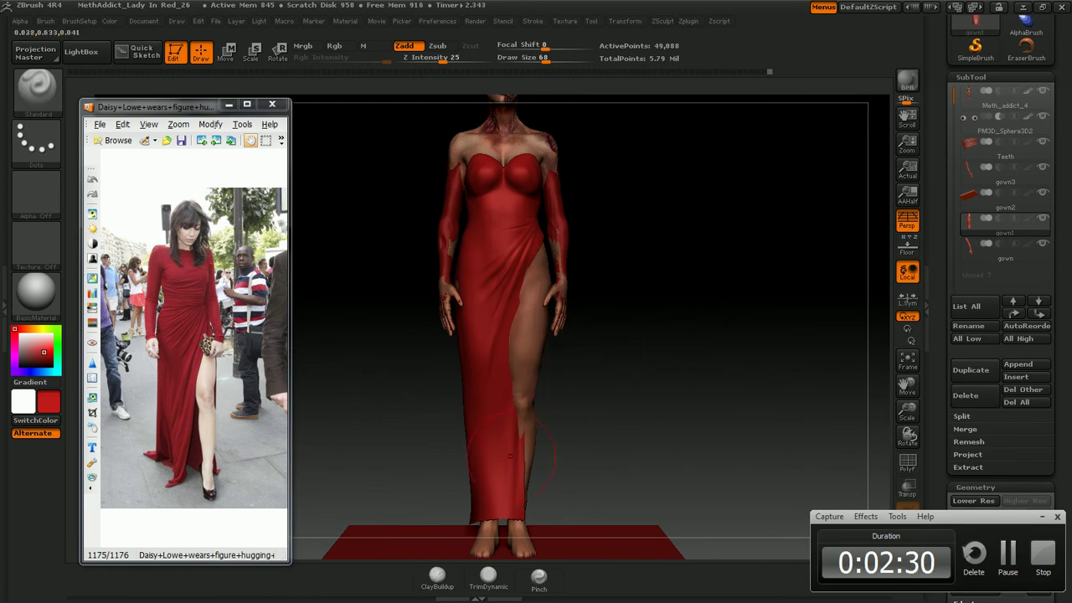
key("bracketleft")
key("bracketleft")
key("bracketleft")
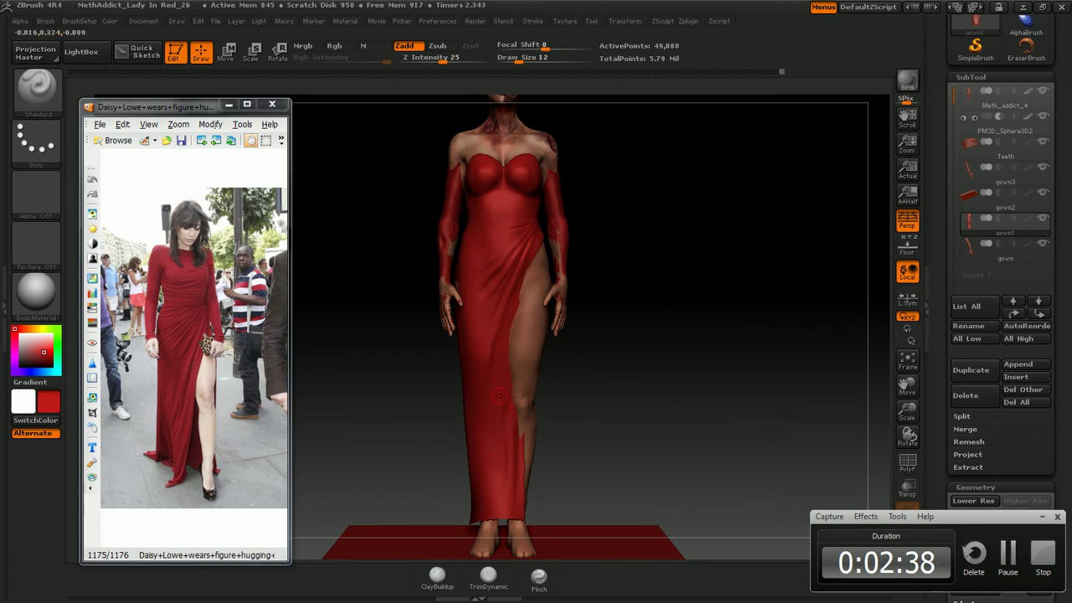
key("bracketright")
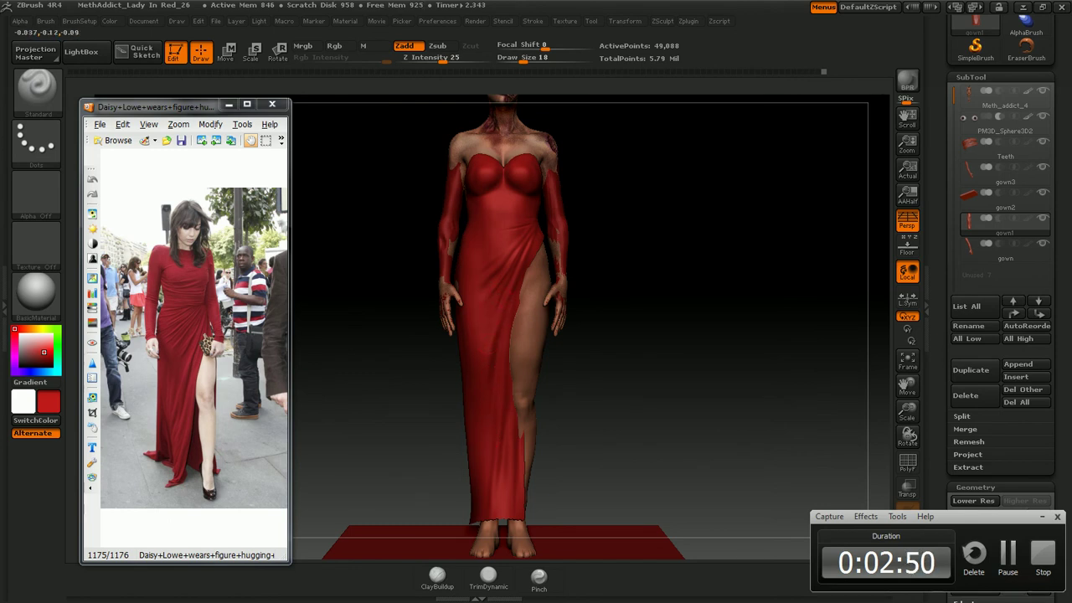
Lightly smooth the front folds of the gown
left_click_drag(621, 225, 541, 196, "alt")
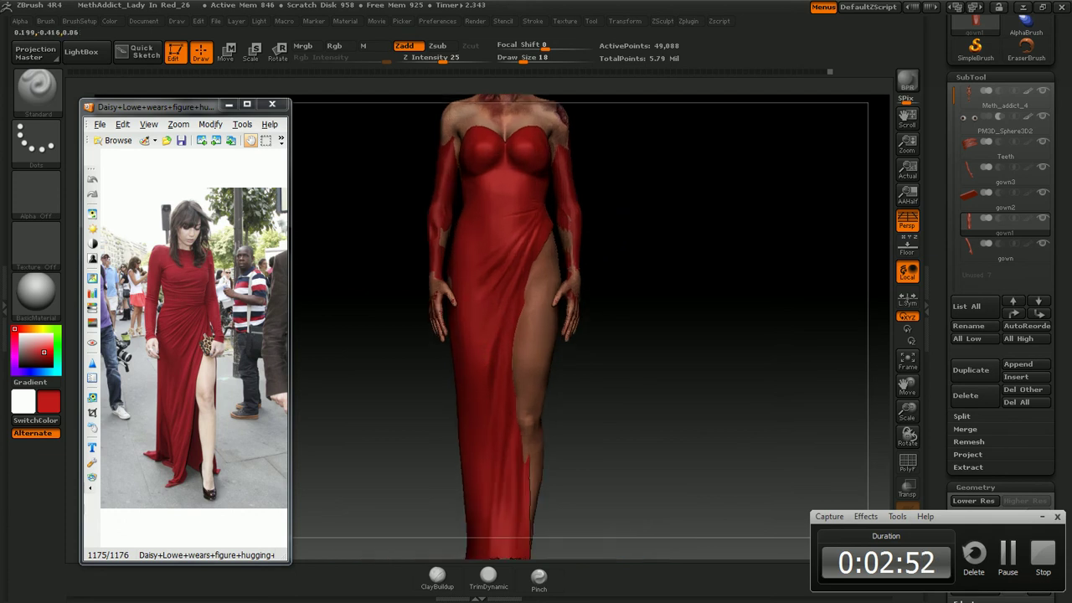
key("shift")
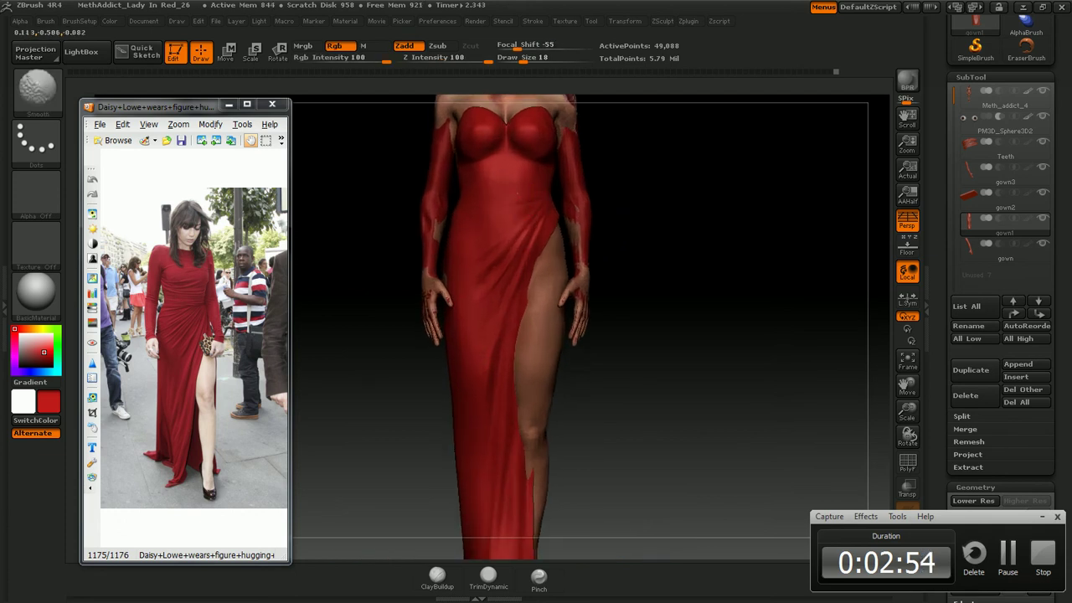
mouse_move(617, 177)
left_mouse_down("alt")
mouse_move(613, 228)
mouse_move(491, 300)
left_mouse_up("alt")
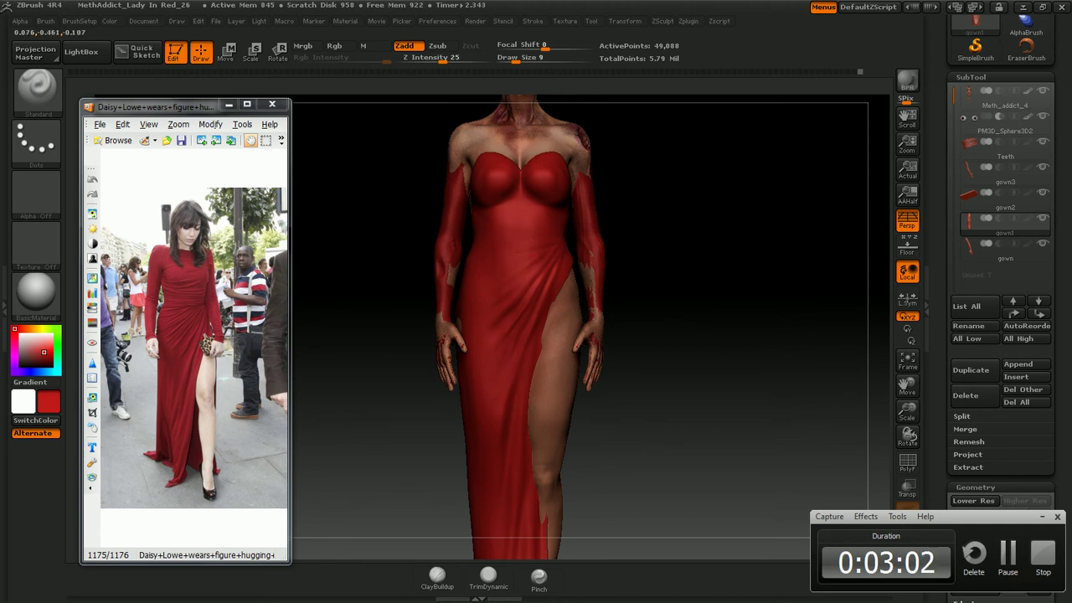
Rotate the figure through three-quarter and side views to check the dress
left_click_drag(670, 335, 720, 335)
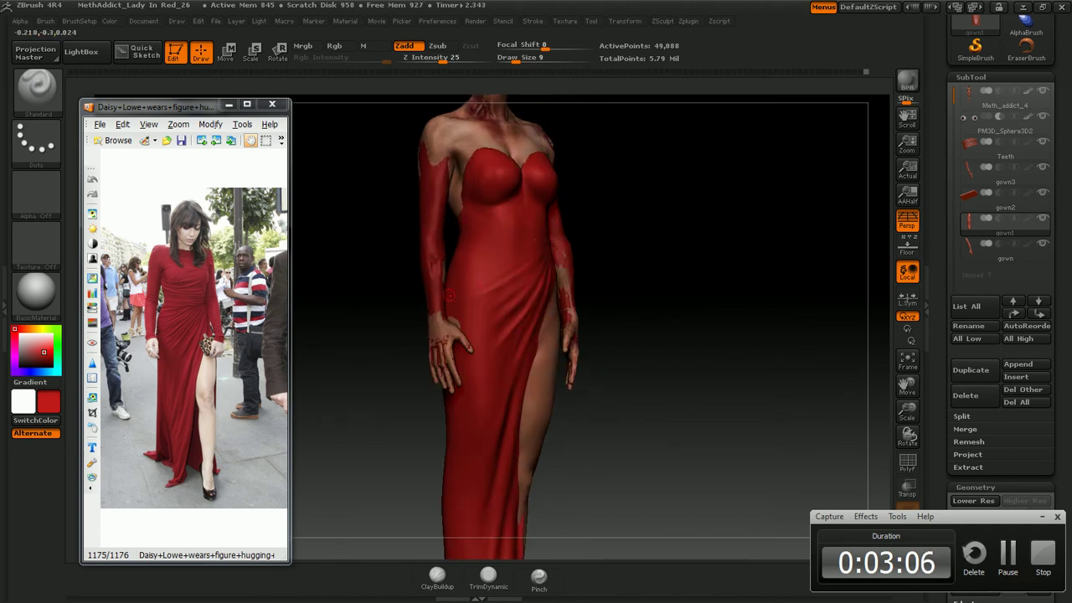
left_click_drag(650, 241, 704, 243)
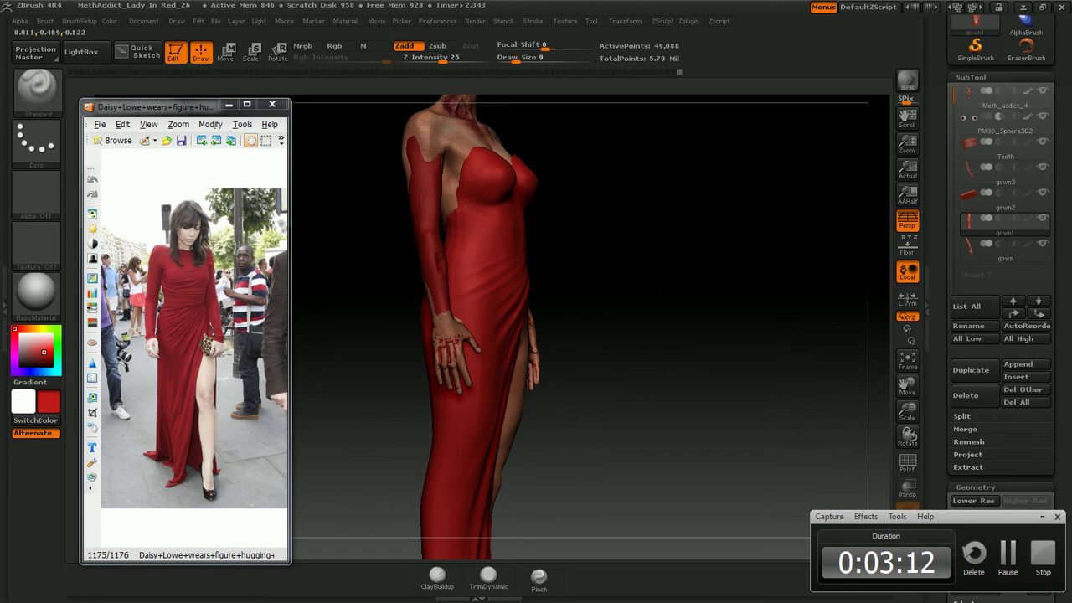
mouse_move(581, 242)
left_mouse_down()
mouse_move(536, 245)
mouse_move(523, 262)
left_mouse_up()
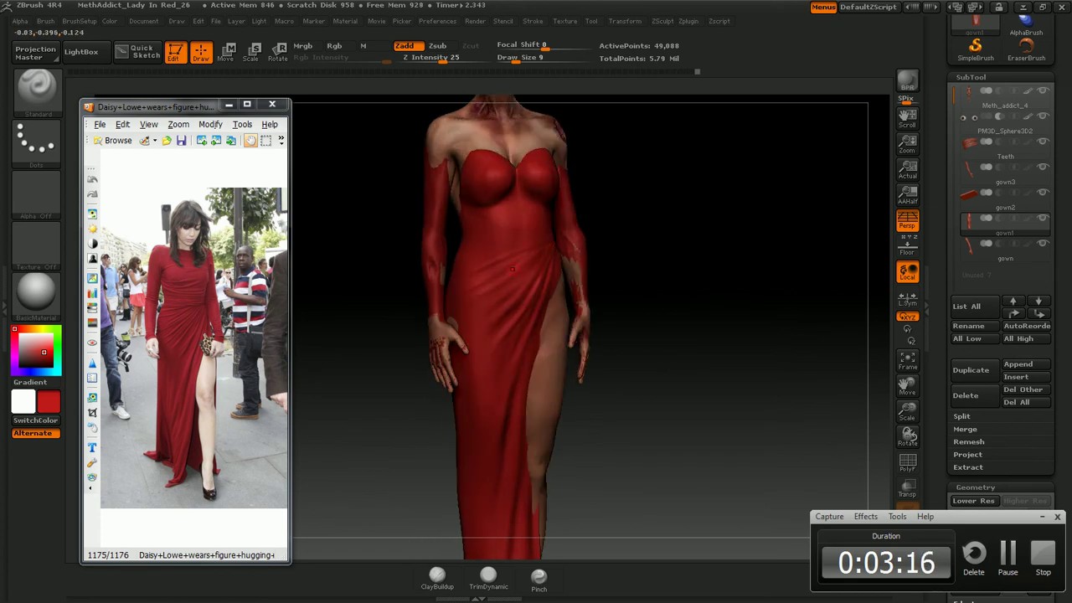
left_click_drag(640, 238, 518, 248)
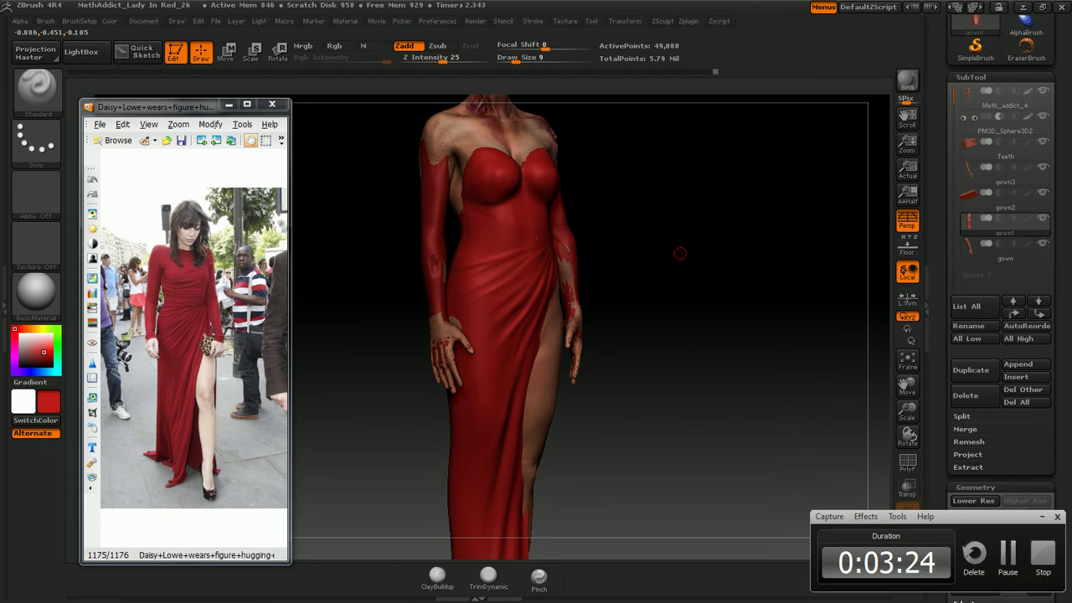
left_click_drag(679, 248, 469, 267, "alt")
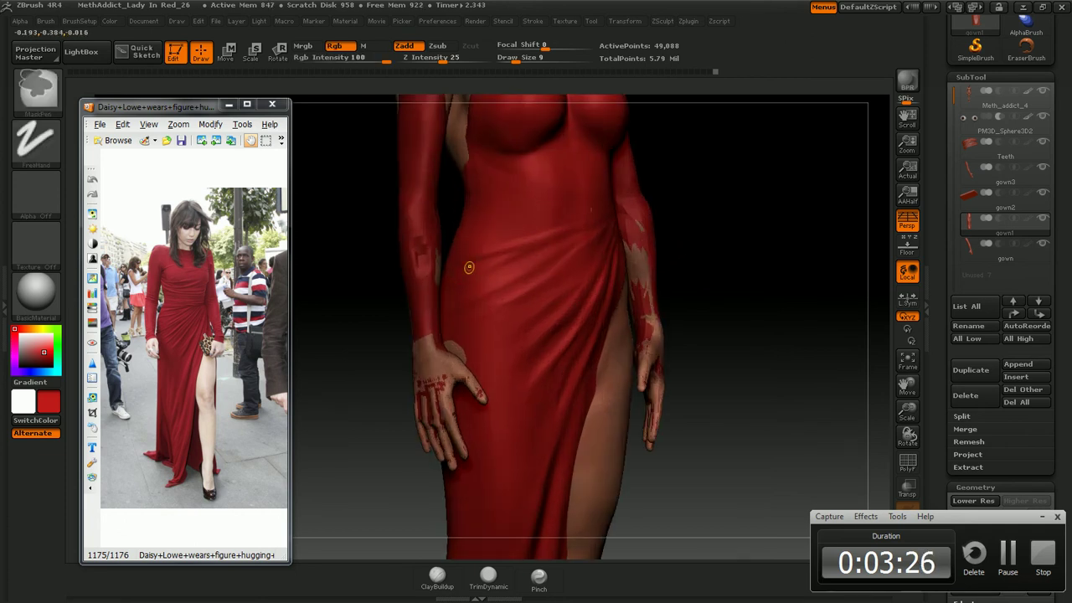
Mask the entire gown and switch to the Move brush (B, M, V)
key("ctrl")
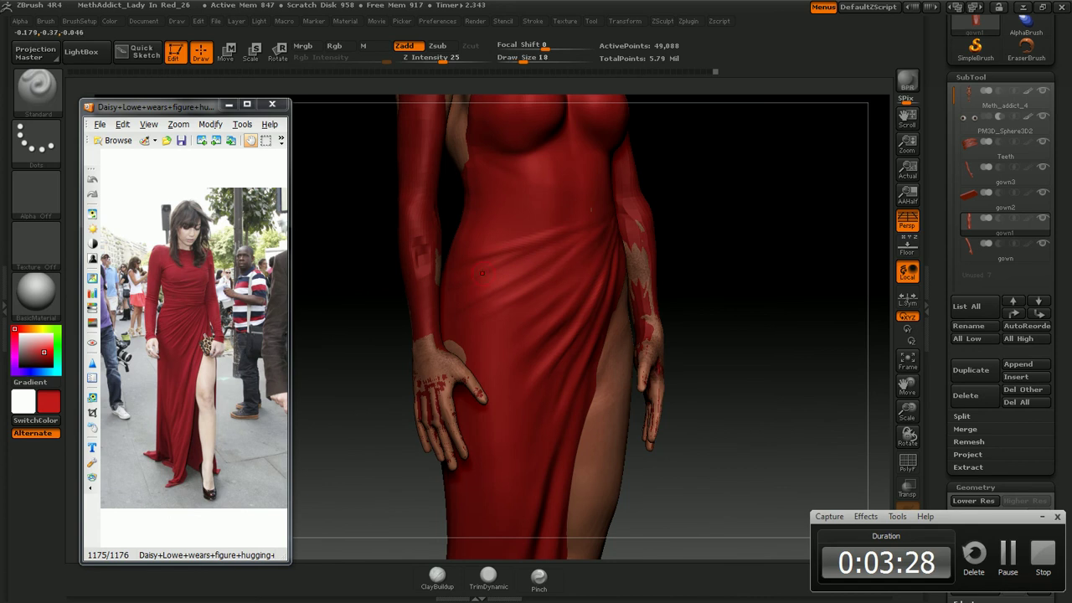
key("ctrl")
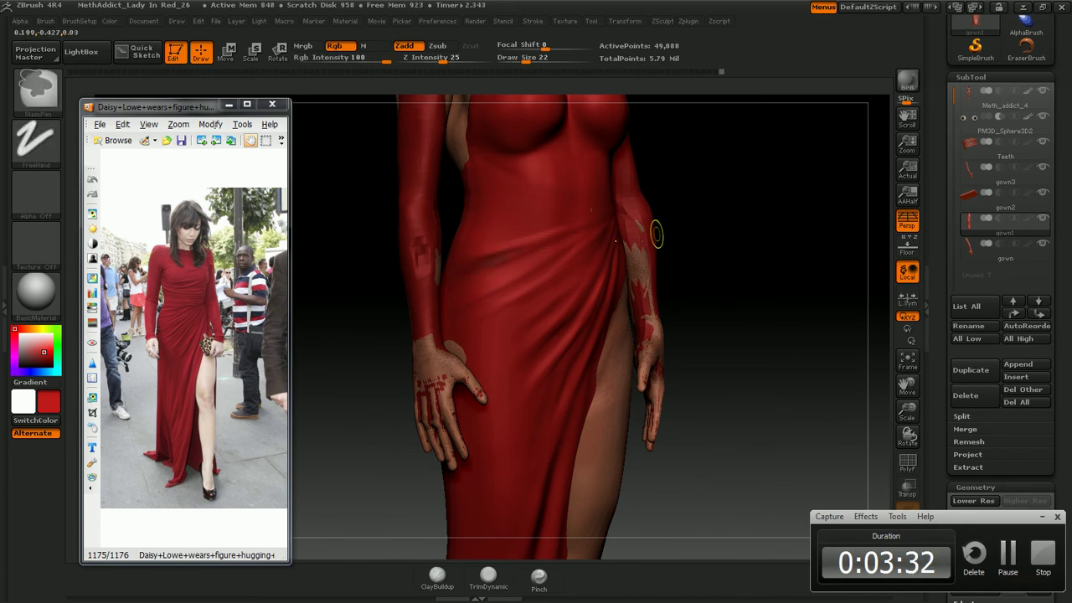
left_click(682, 224, "ctrl")
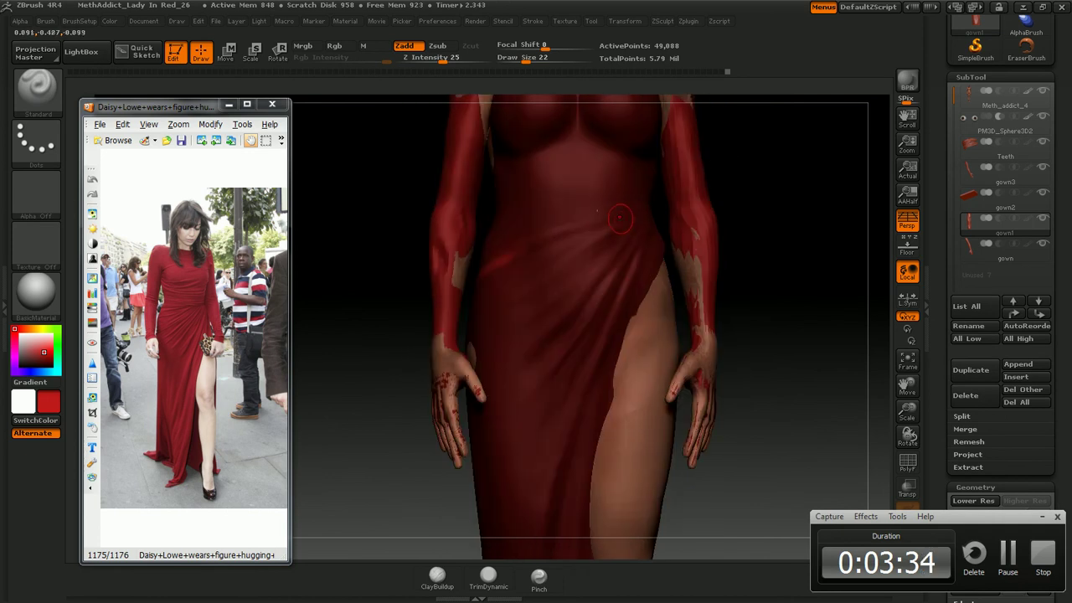
key("b")
key("m")
key("v")
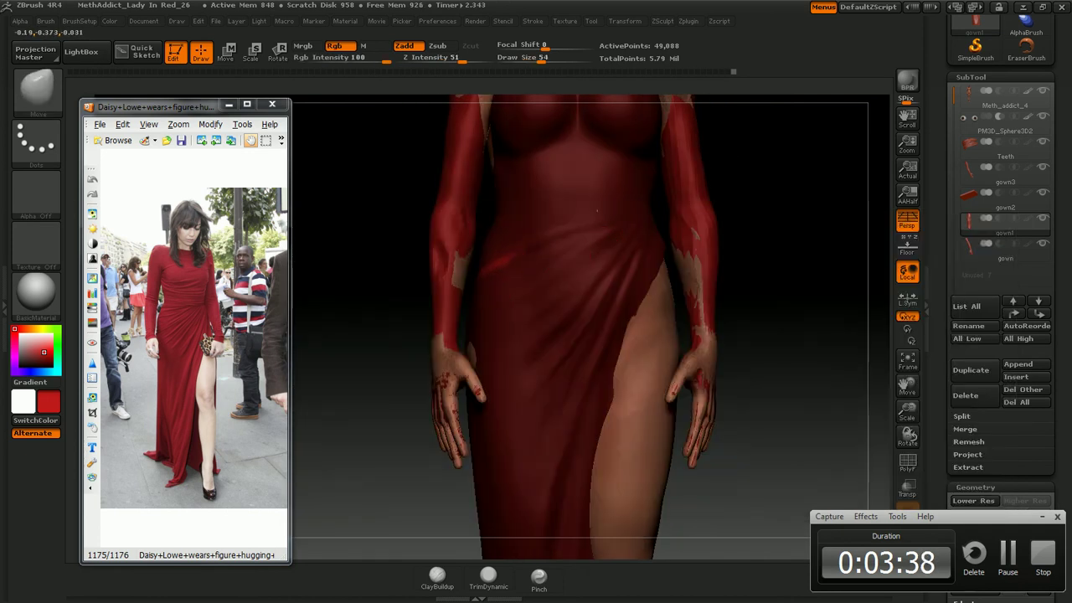
Clear the mask from the gown and turn off Rgb colour painting
left_click(814, 192, "ctrl")
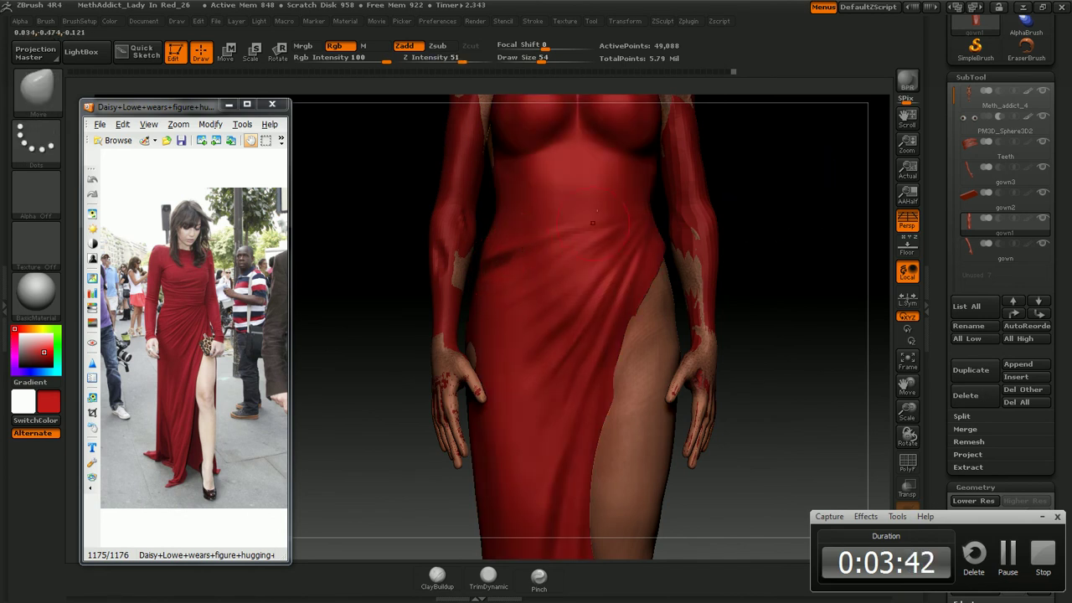
mouse_move(795, 196)
left_mouse_down()
mouse_move(825, 243)
mouse_move(783, 283)
left_mouse_up()
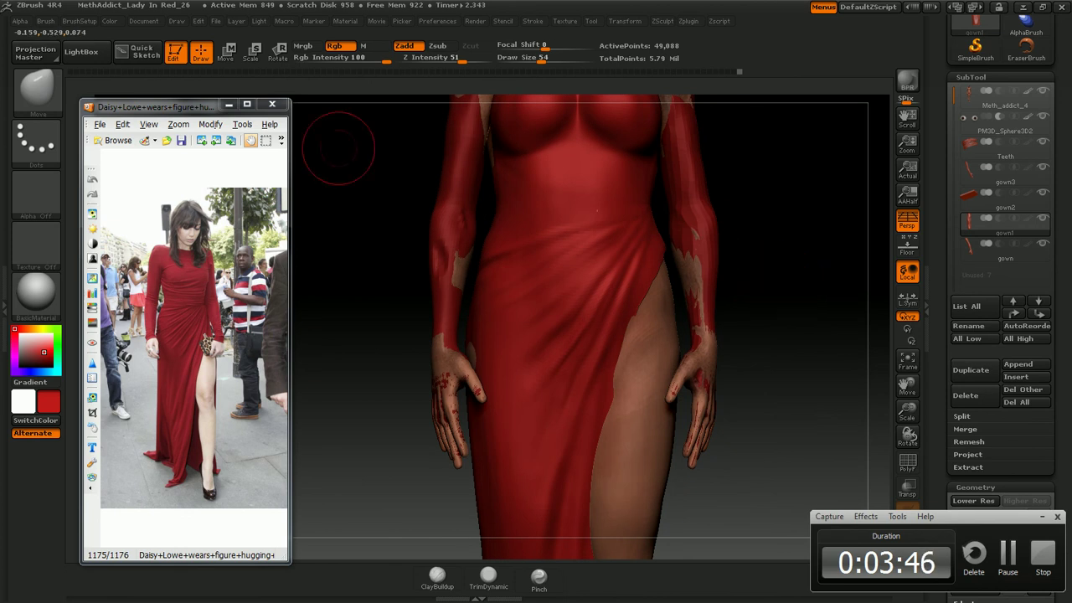
left_click(335, 46)
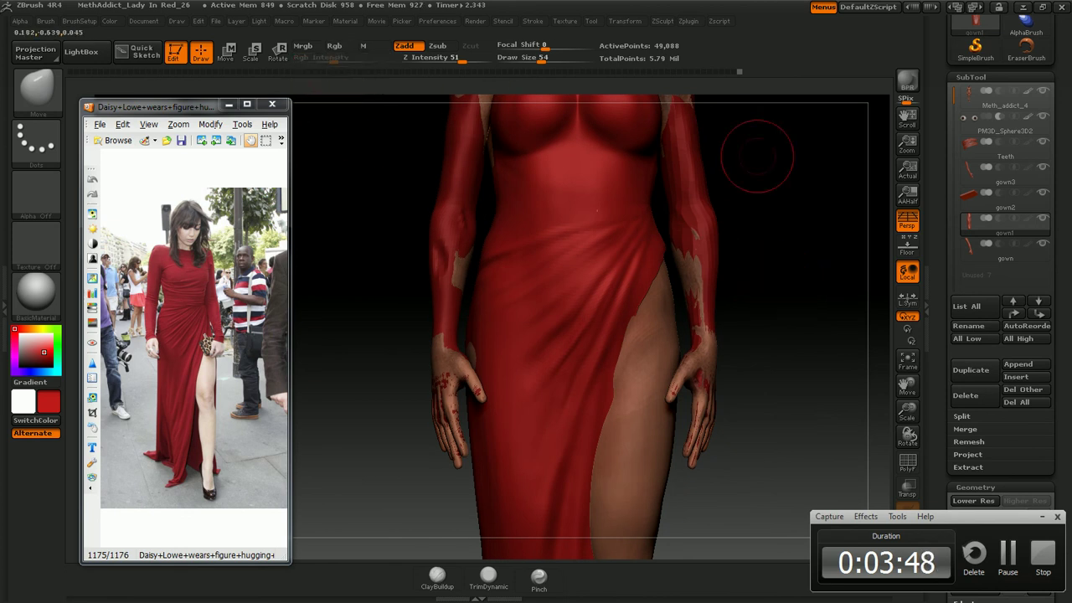
mouse_move(801, 187)
left_mouse_down()
mouse_move(757, 198)
mouse_move(796, 216)
mouse_move(782, 204)
mouse_move(758, 209)
mouse_move(758, 168)
mouse_move(758, 234)
mouse_move(749, 201)
left_mouse_up()
Sculpt diagonal folds across the bodice with the Standard brush while turning the figure
key("b")
key("s")
key("t")
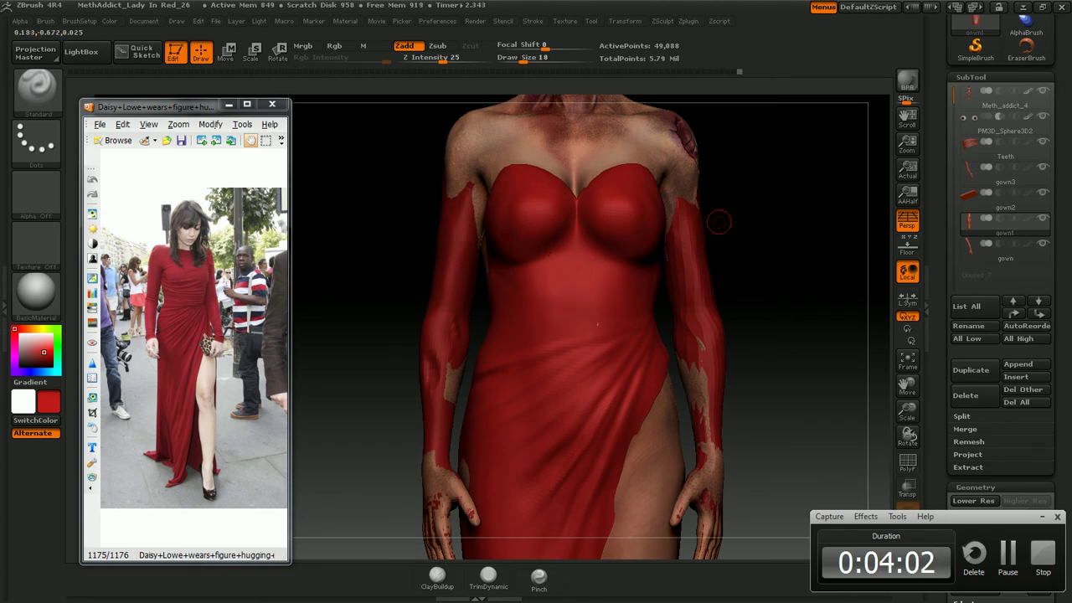
left_click_drag(721, 220, 501, 263)
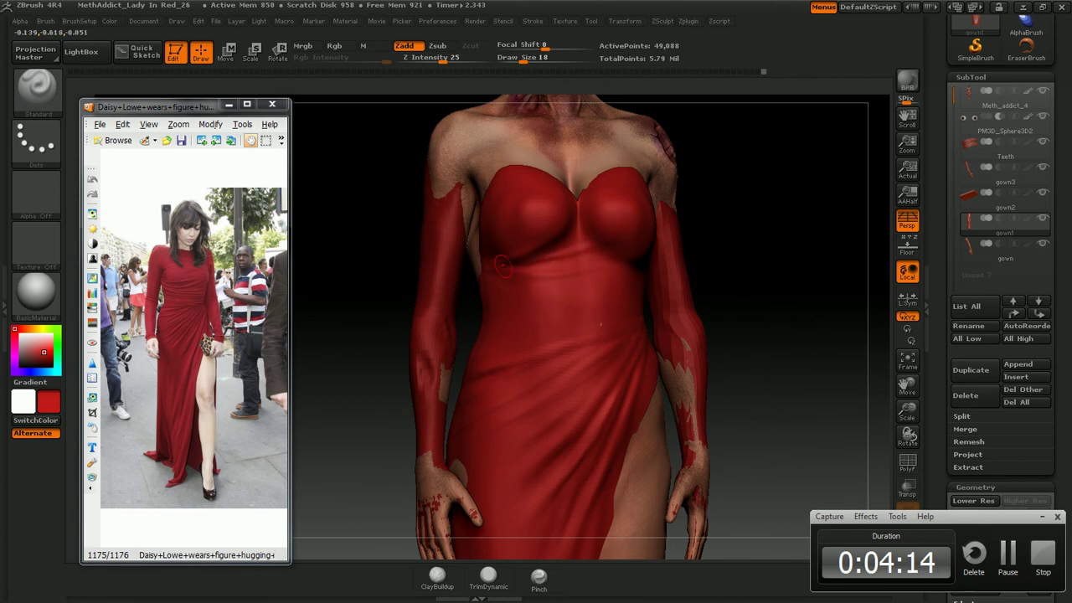
left_click_drag(791, 258, 802, 256)
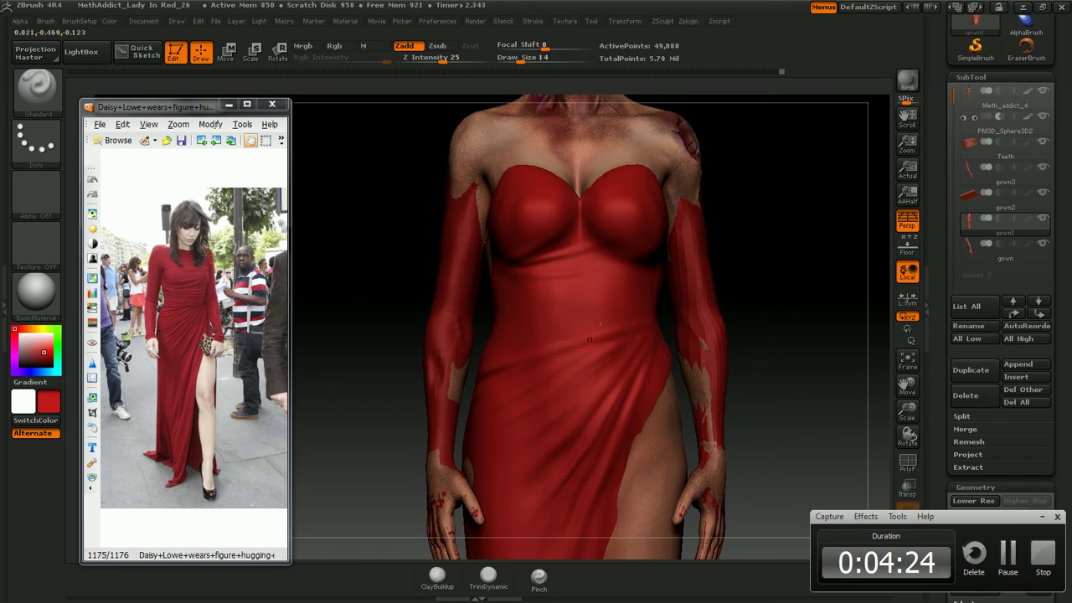
Refine the waist folds with the Inflate brush, then Pinch them into sharper creases
key("b")
key("i")
key("n")
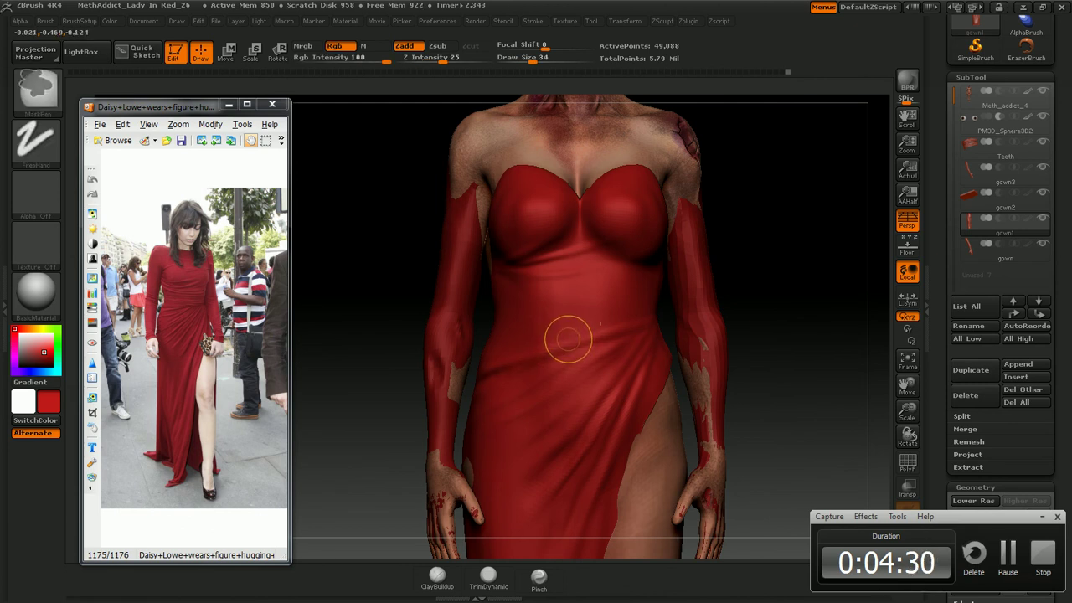
key("b")
key("p")
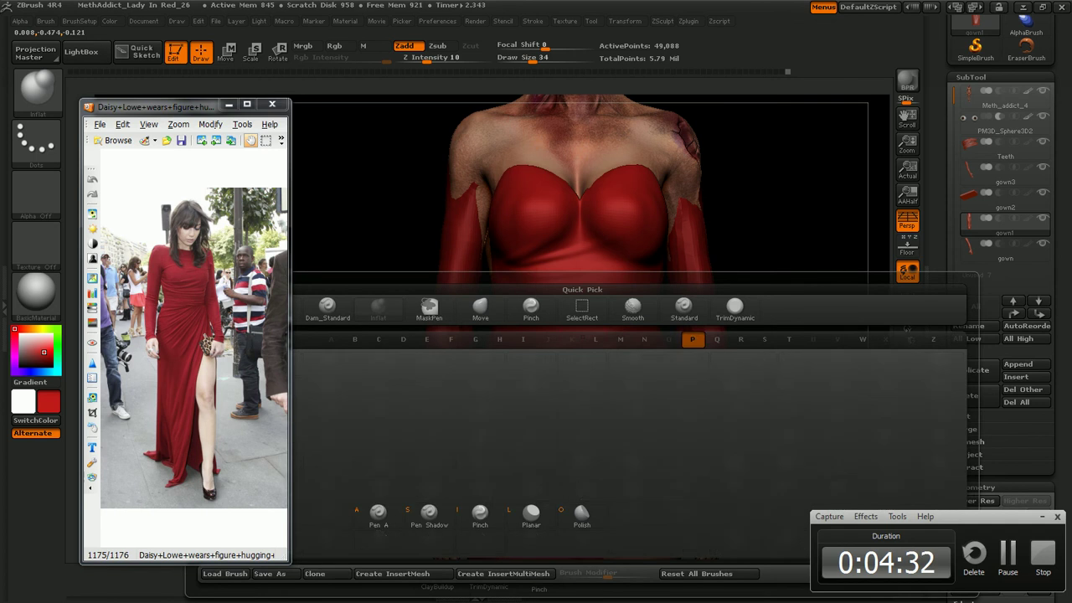
key("i")
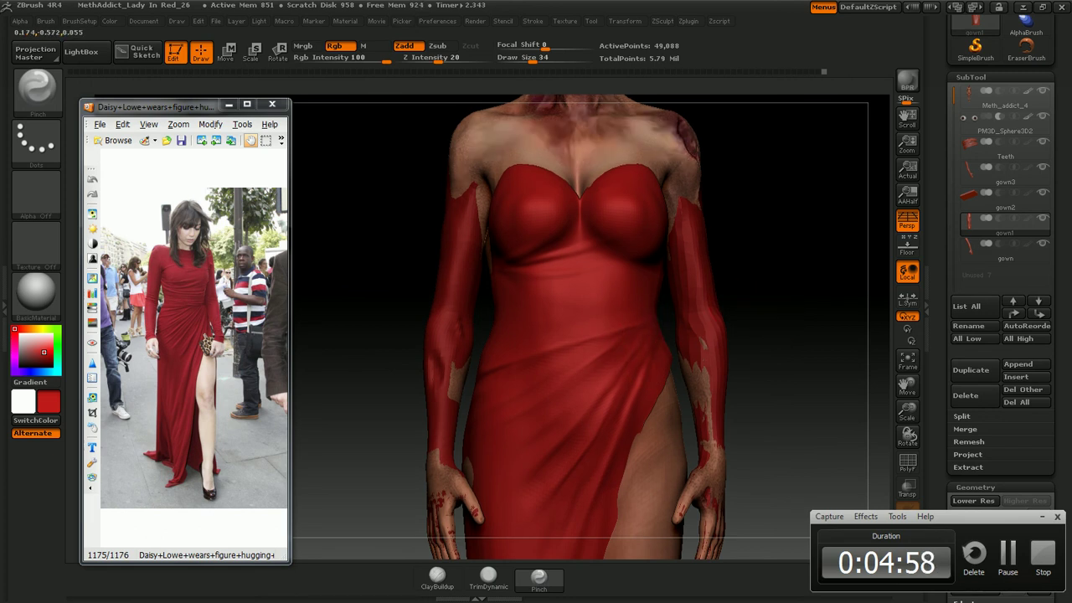
Frame and orbit the whole figure for inspection, then switch back to the Standard brush
key("f")
mouse_move(720, 280)
left_mouse_down()
mouse_move(724, 532)
mouse_move(865, 425)
left_mouse_up()
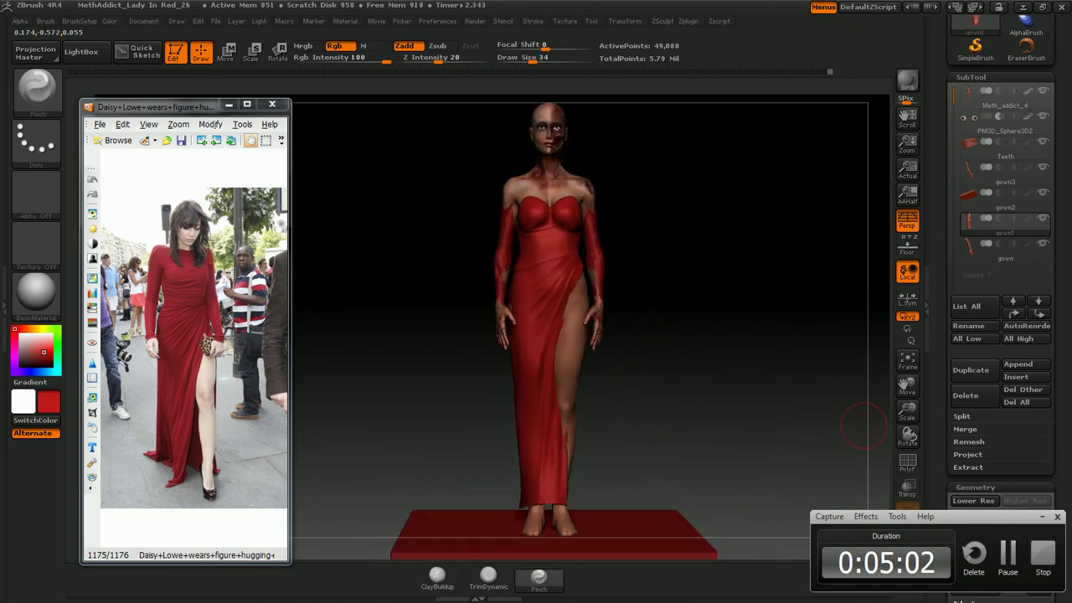
mouse_move(779, 366)
left_mouse_down()
mouse_move(737, 344)
mouse_move(759, 251)
mouse_move(760, 368)
left_mouse_up()
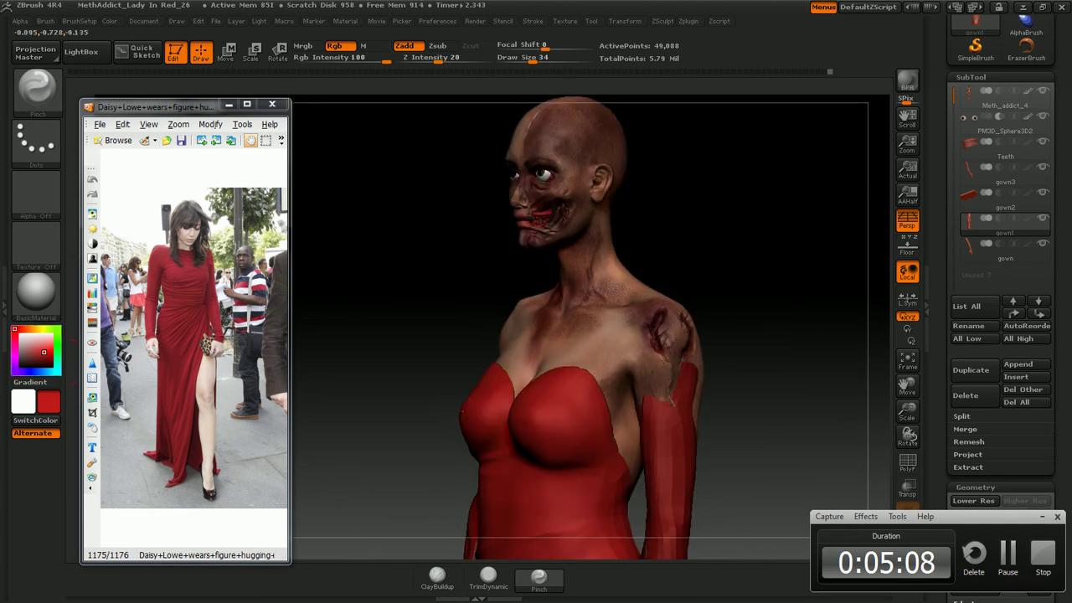
mouse_move(698, 210)
left_mouse_down()
mouse_move(687, 210)
mouse_move(691, 229)
left_mouse_up()
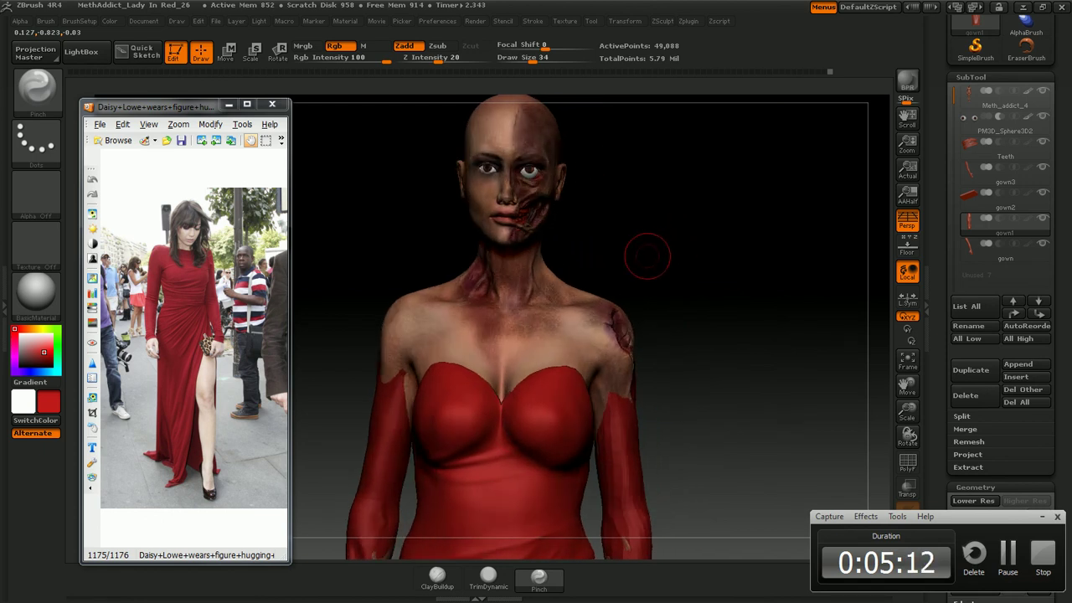
key("b")
key("s")
key("t")
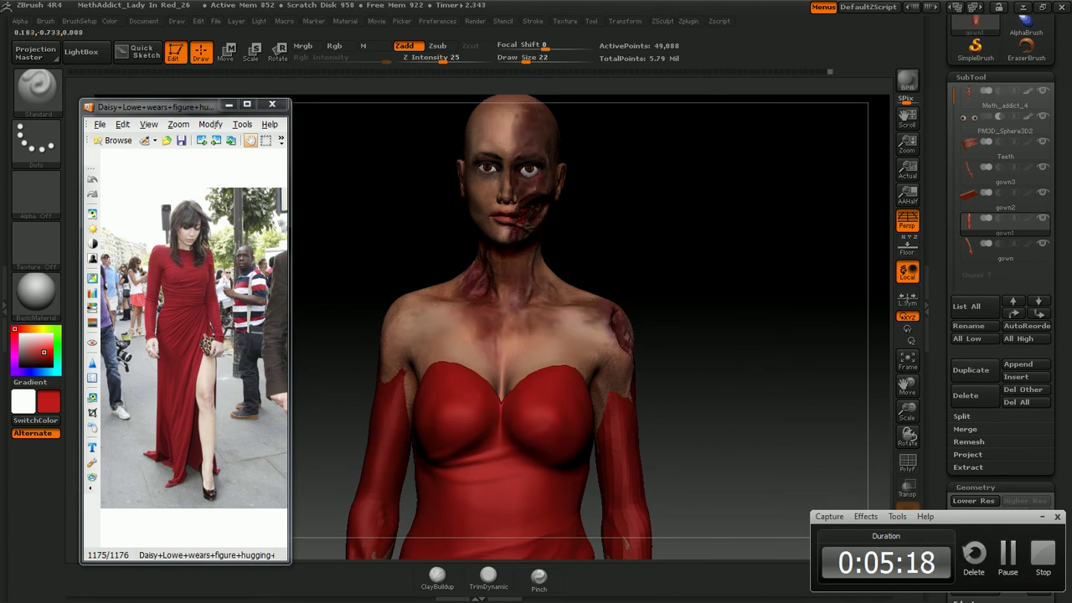
Reframe the figure with its floor and enable Double display in Display Properties
key("f")
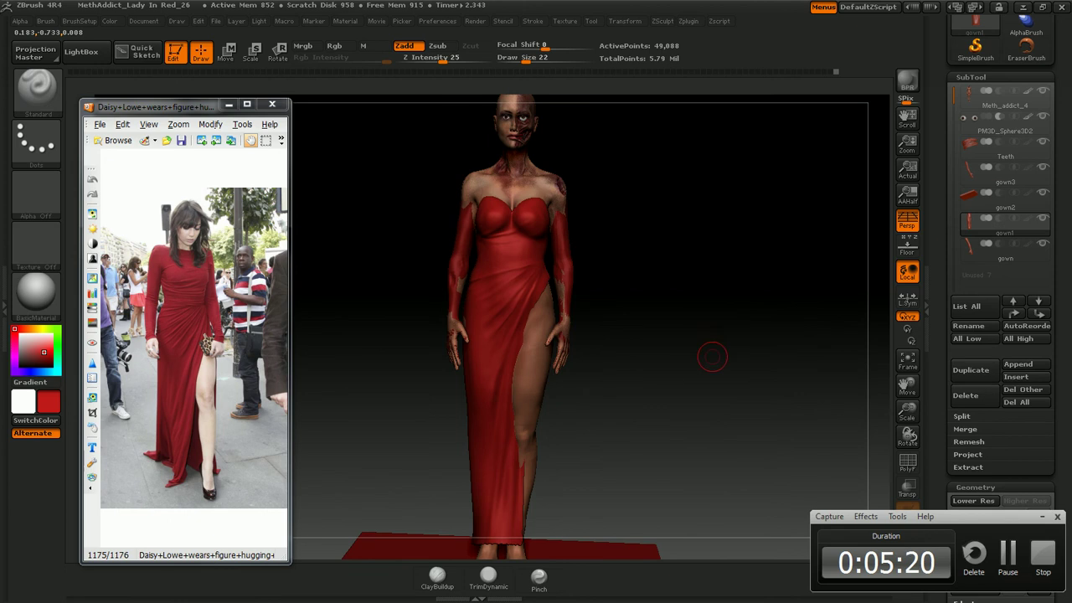
left_click_drag(710, 354, 714, 373)
mouse_move(687, 313)
left_mouse_down()
mouse_move(804, 318)
mouse_move(673, 318)
mouse_move(721, 292)
mouse_move(779, 297)
mouse_move(469, 302)
mouse_move(700, 291)
left_mouse_up()
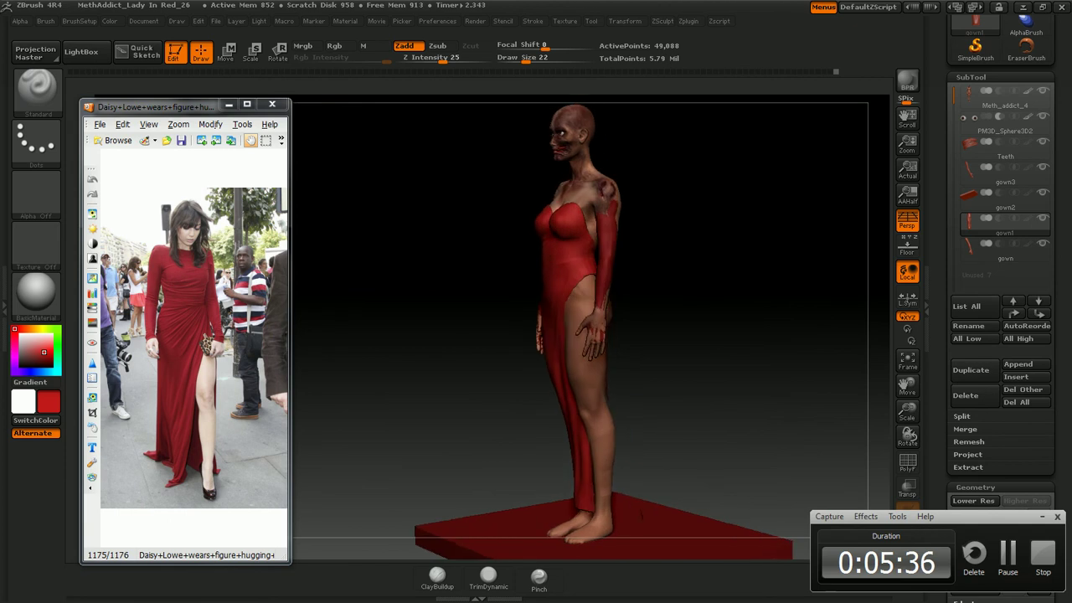
key("space")
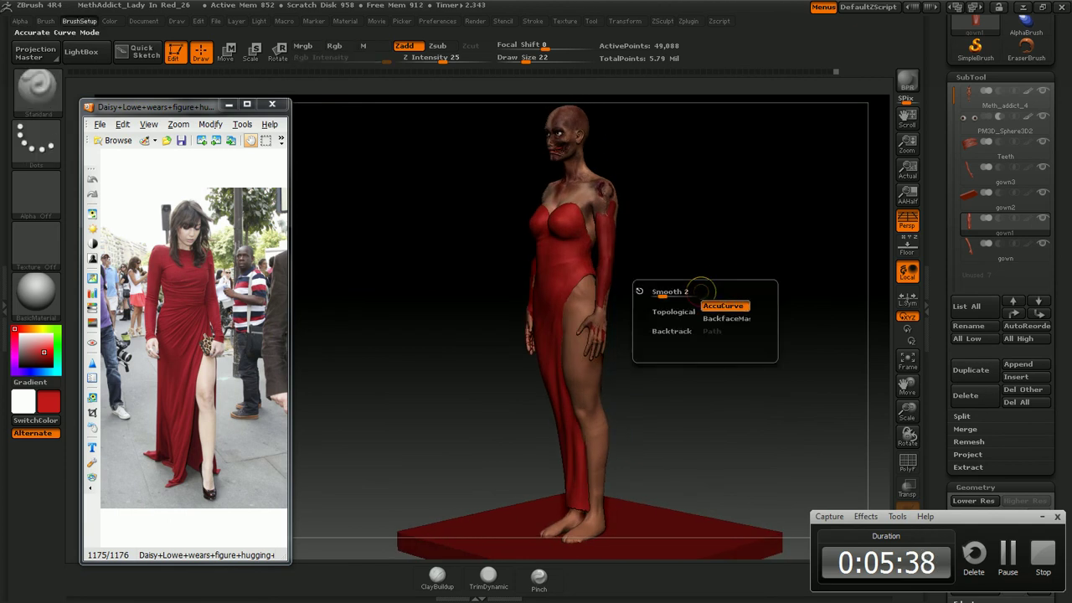
key("space")
left_click(724, 269)
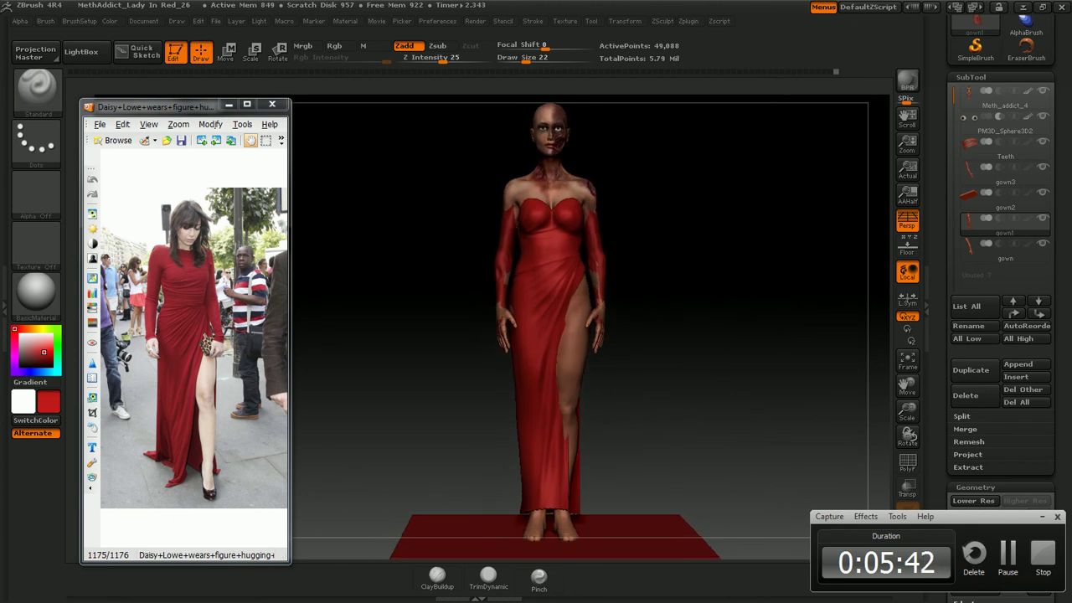